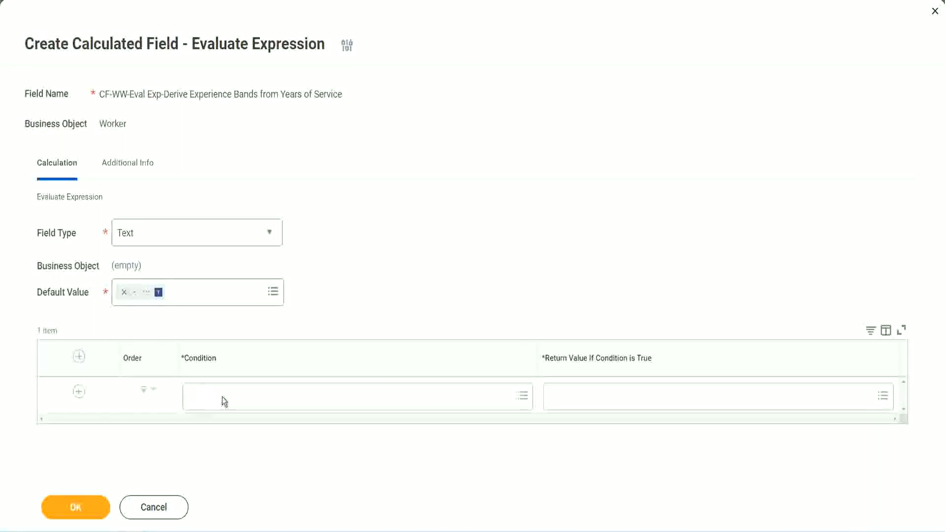
Copy the Field 1 name from the Notepad++ notes and set the first row's condition to CF-WW-TF-Length of Service between 0 and 7 years.
click(223, 397)
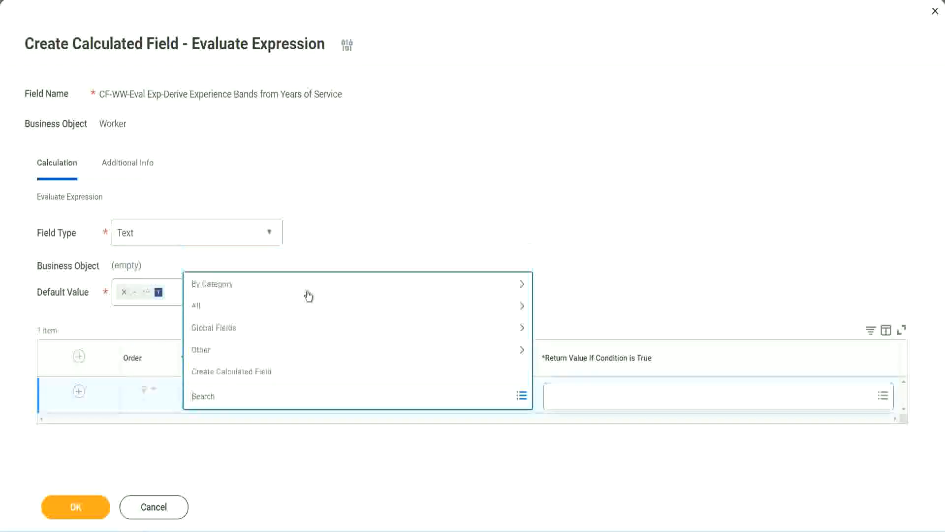
click(361, 219)
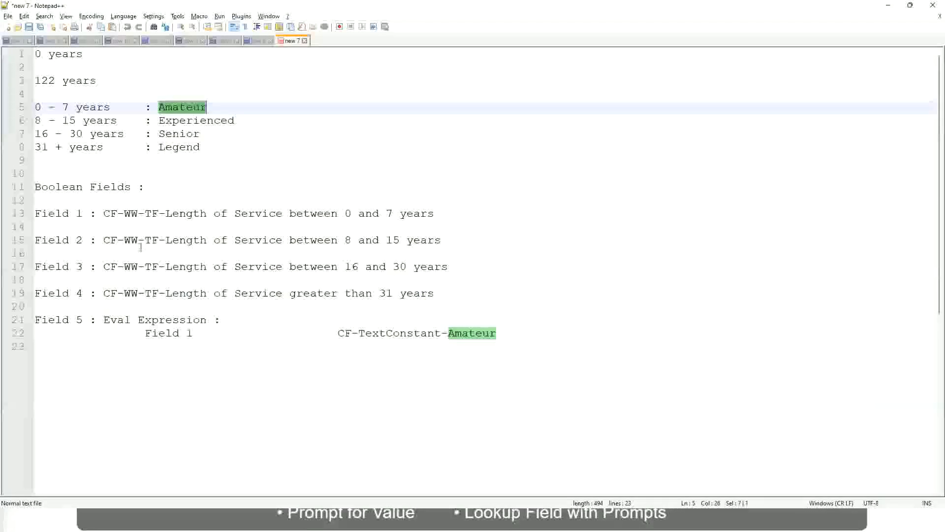
drag(102, 213, 436, 217)
key(ctrl+c)
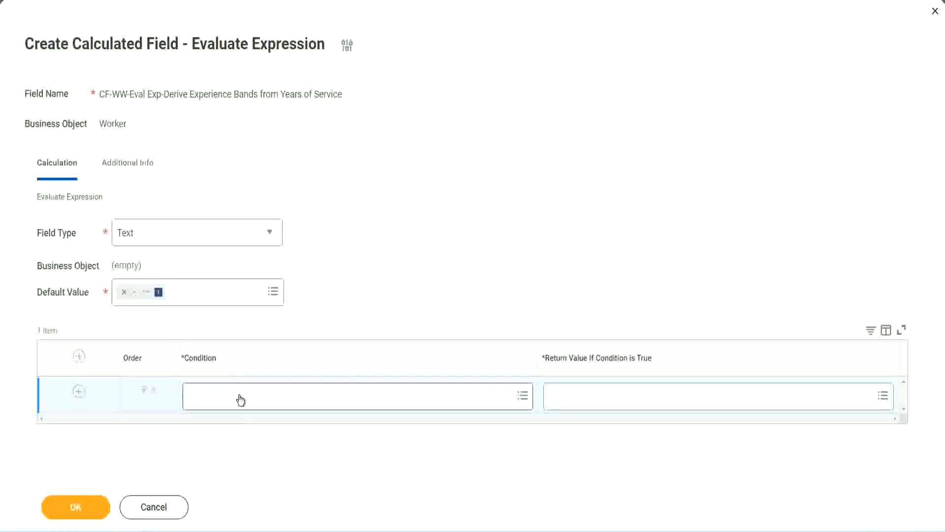
click(240, 399)
key(ctrl+v)
key(Return)
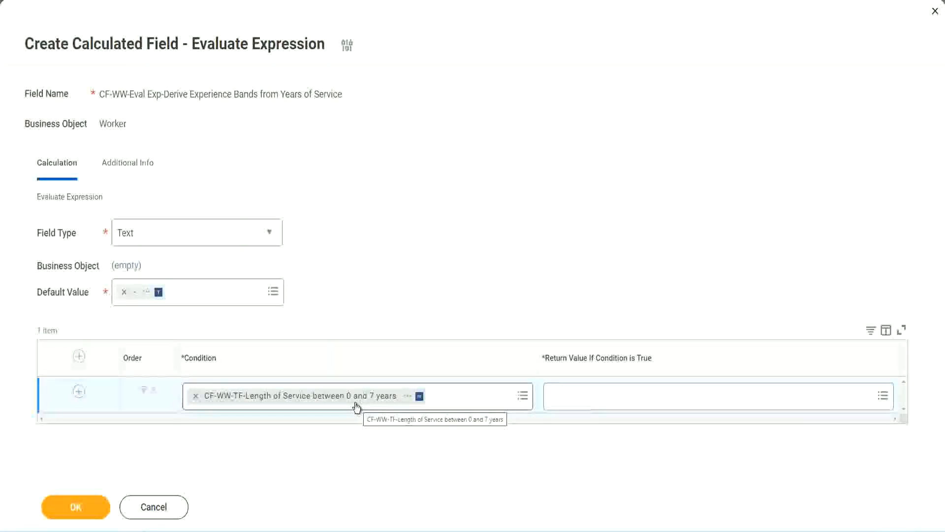
click(615, 403)
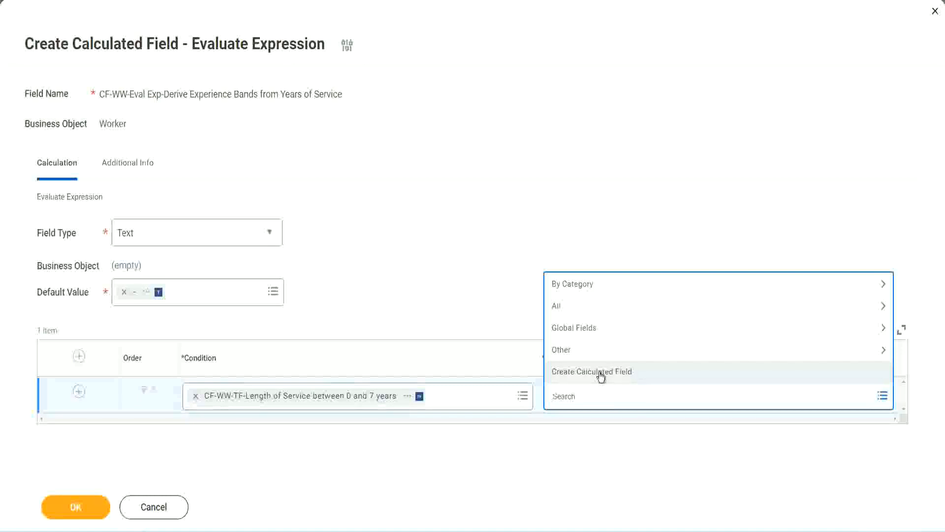
click(549, 246)
click(569, 401)
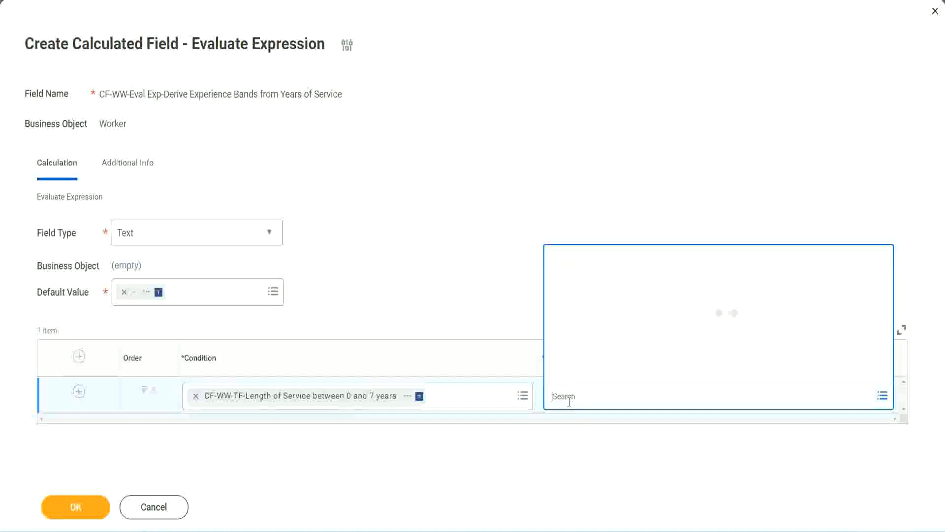
text(Amaterue)
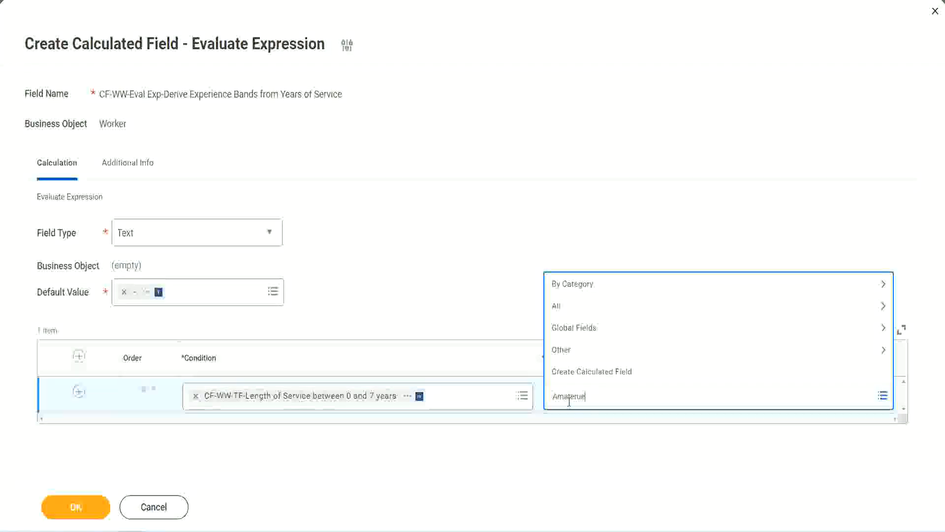
click(477, 286)
click(595, 404)
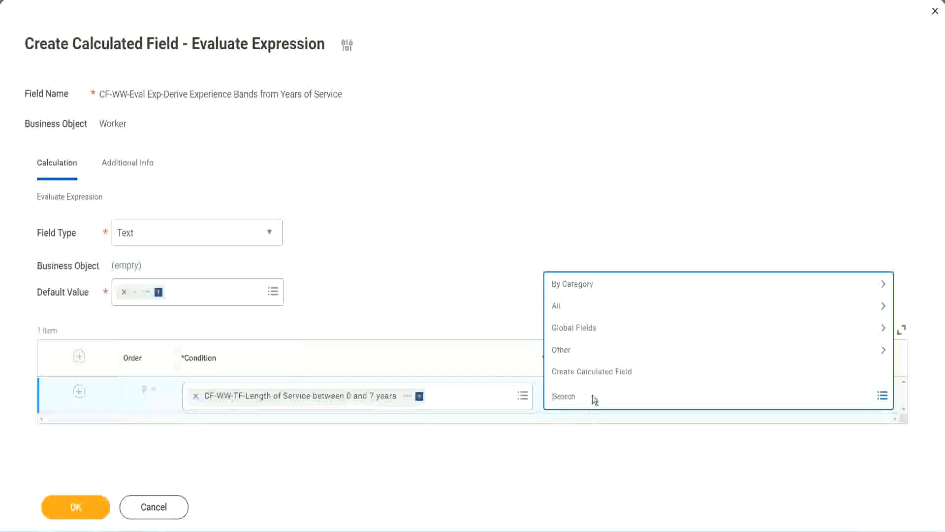
click(477, 286)
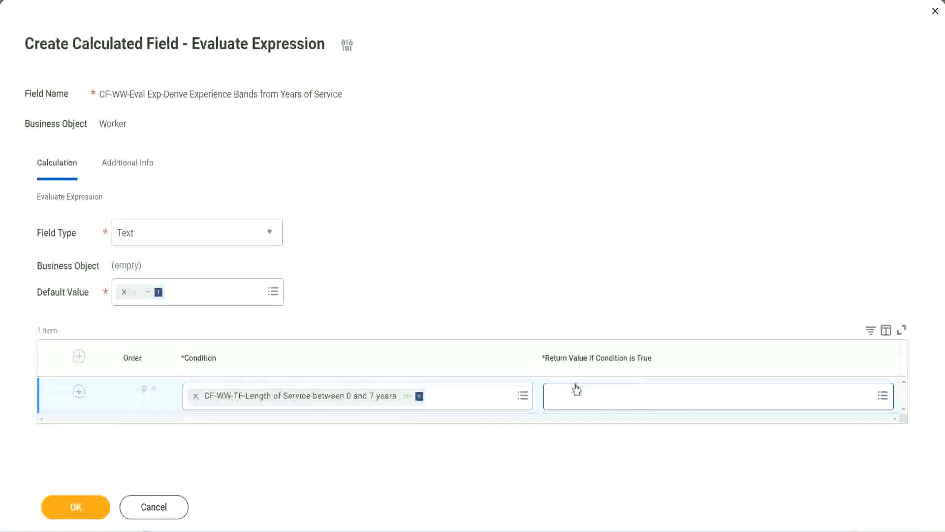
Start creating a new calculated field for the first row's return value and name it CF-WW-TC-Amateur.
click(613, 396)
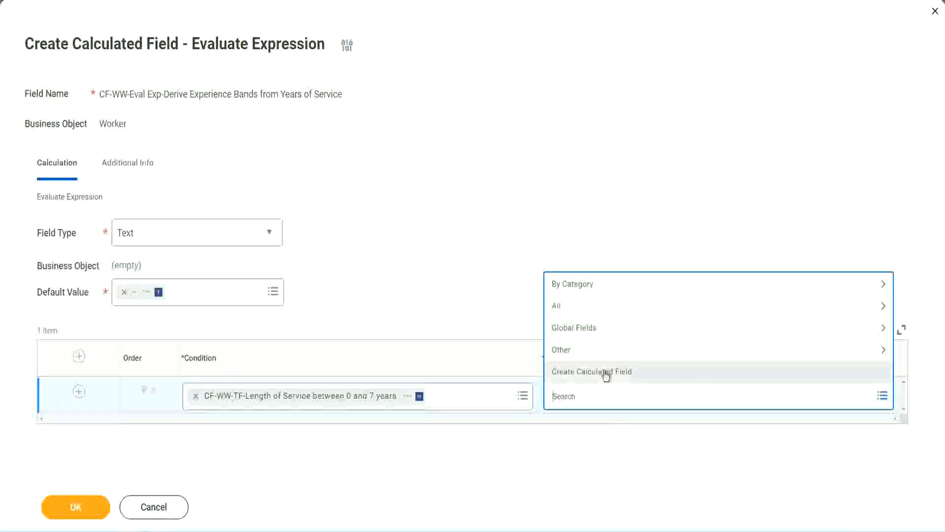
click(606, 375)
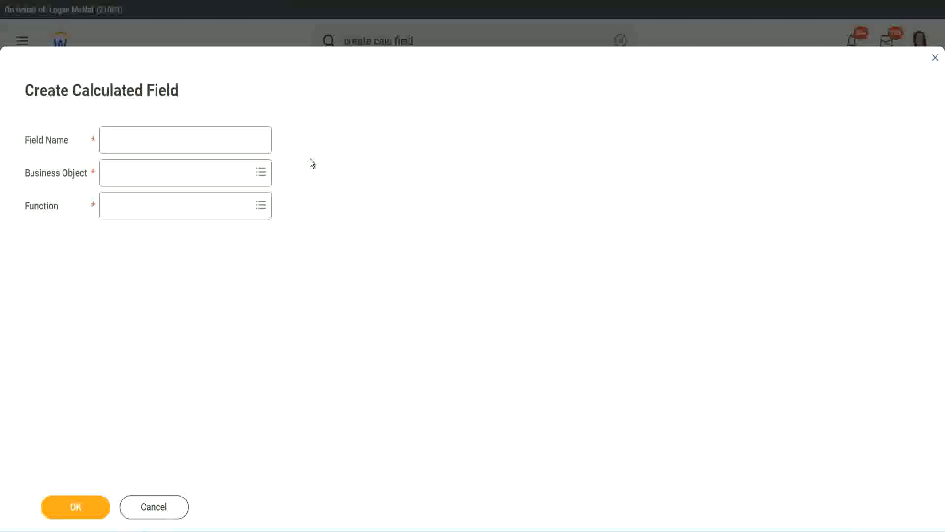
click(117, 141)
text(CF)
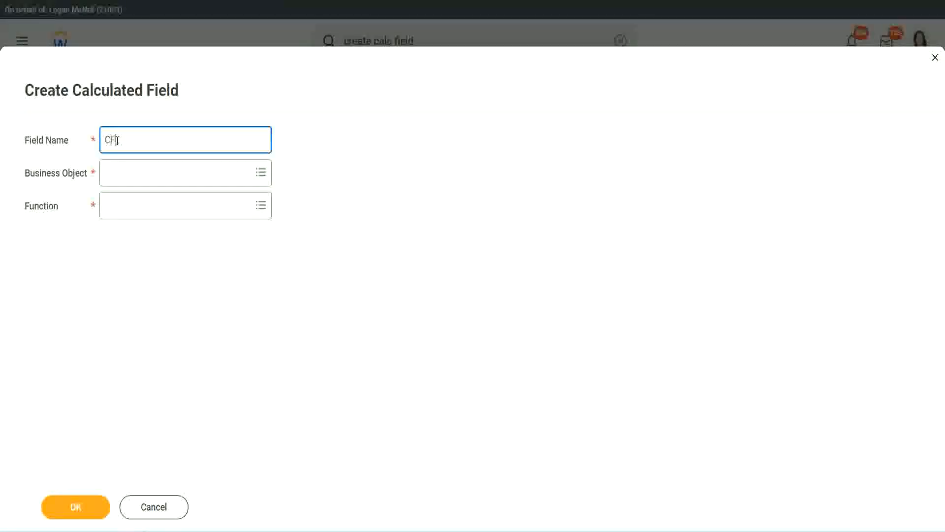
text(_TC)
text(-Am)
text(ateur)
click(117, 139)
text(-WW)
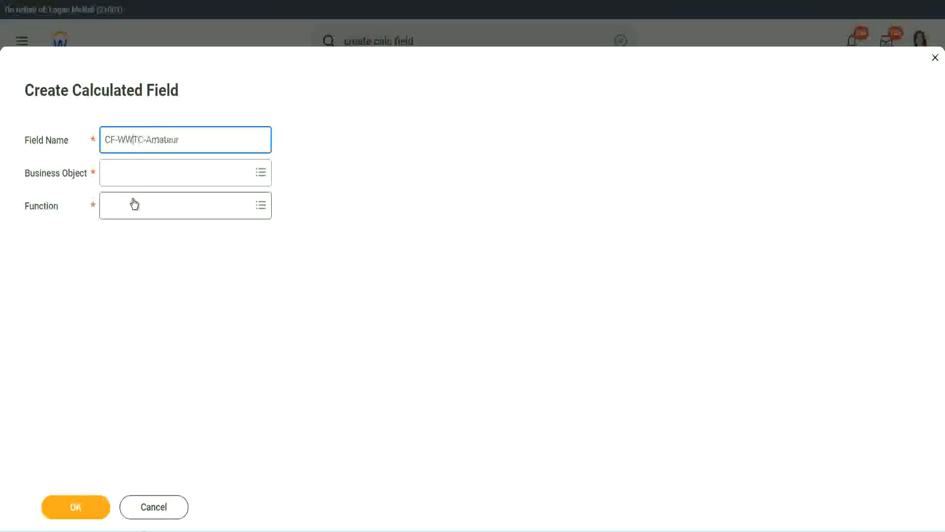
Set the new calculated field's business object to Global.
click(133, 174)
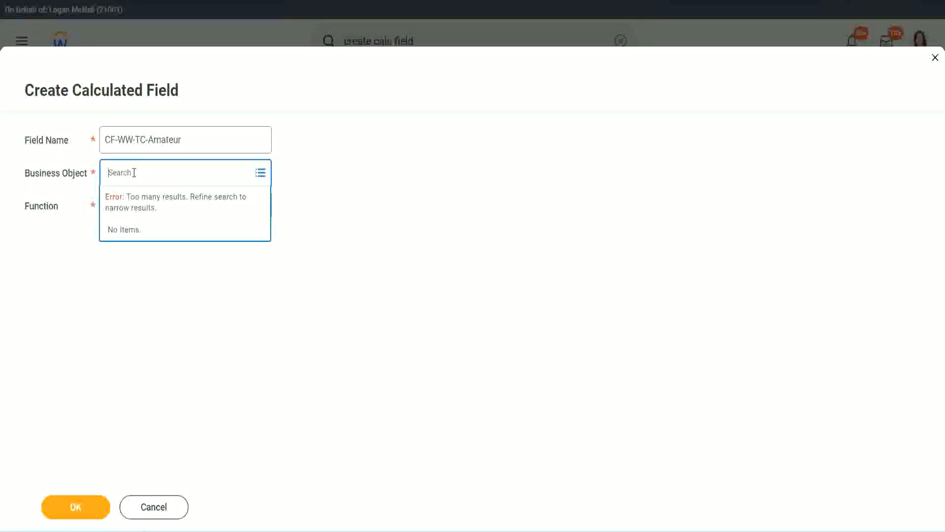
text(worker)
key(BackSpace)
key(BackSpace)
text(global)
key(Return)
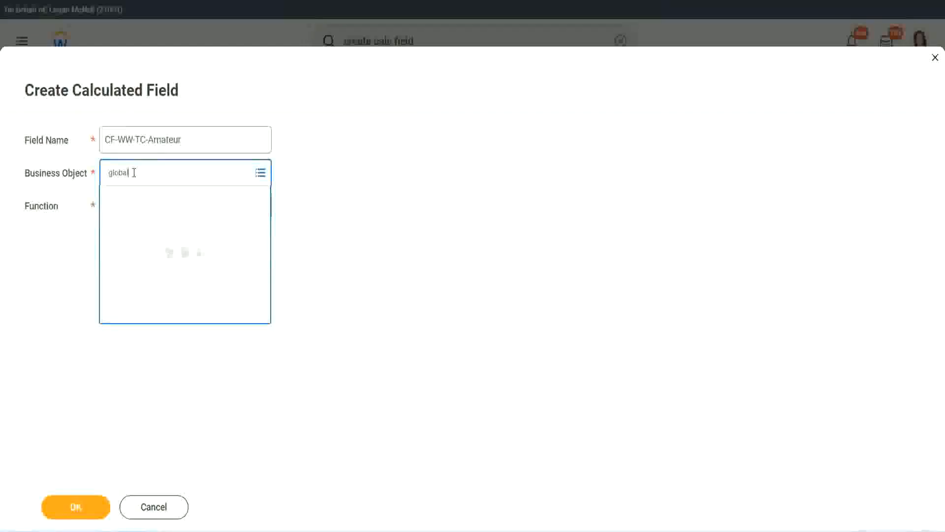
click(148, 224)
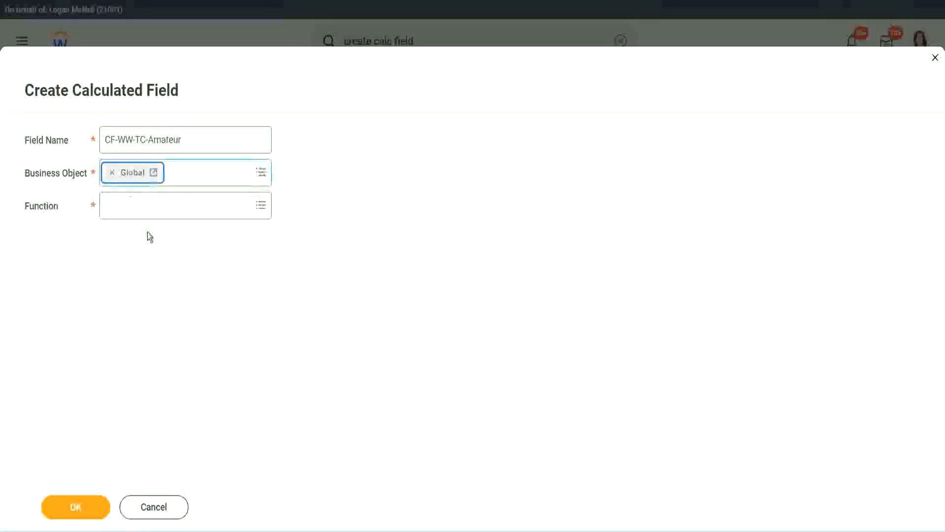
drag(190, 140, 33, 93)
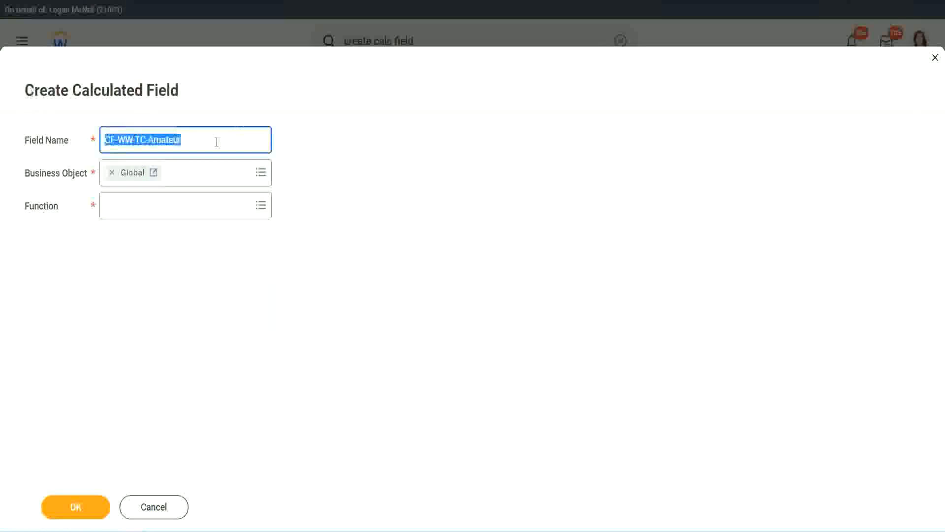
click(204, 141)
double_click(187, 138)
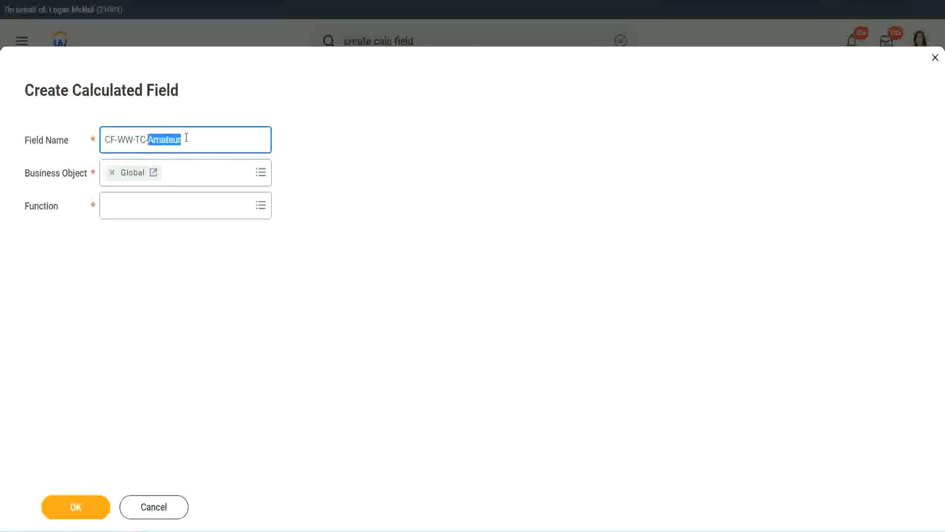
click(196, 137)
double_click(177, 142)
Choose the Text Constant function for the new field, set its text constant to Amateur and save the field.
click(130, 205)
text(text const)
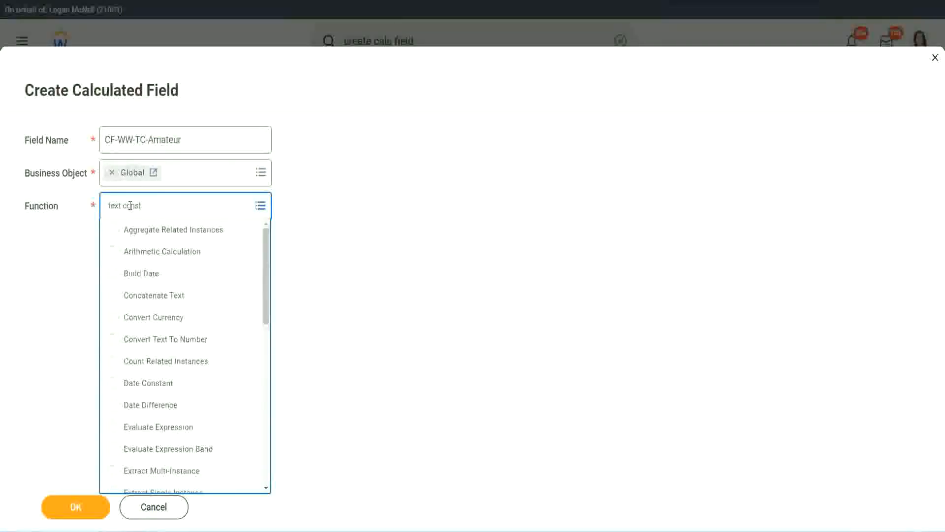
key(Return)
click(80, 516)
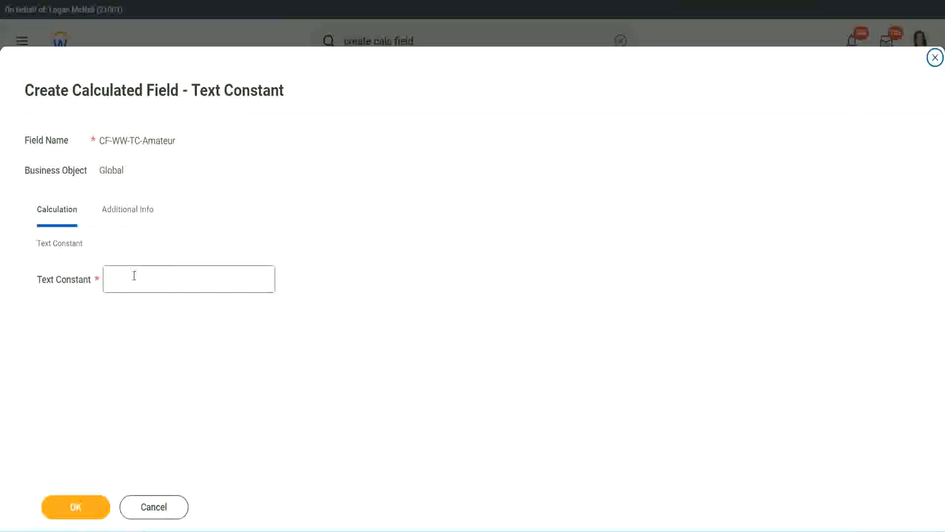
click(152, 276)
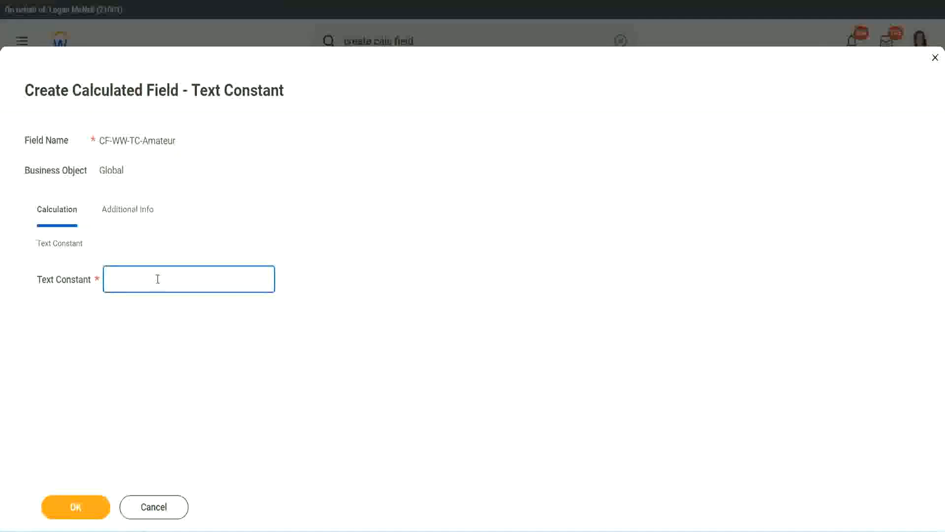
text(Amateur)
click(99, 507)
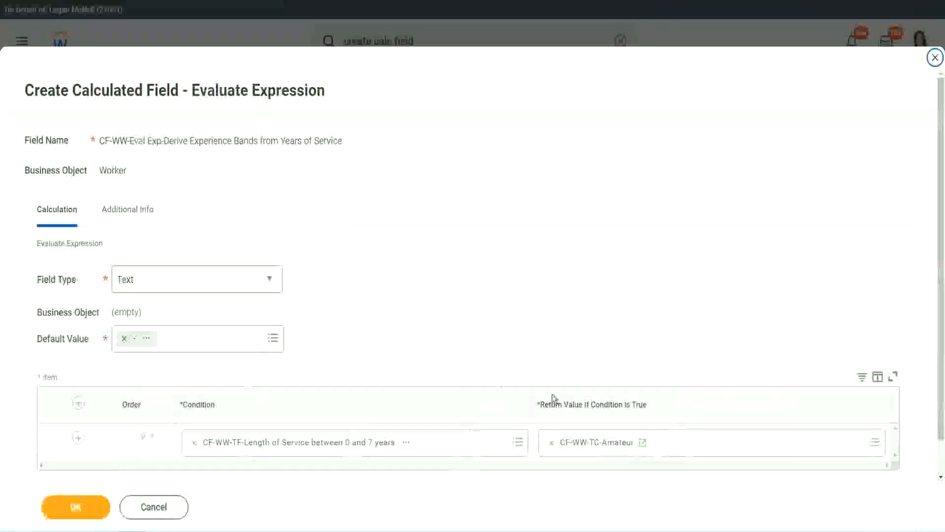
right_click(587, 445)
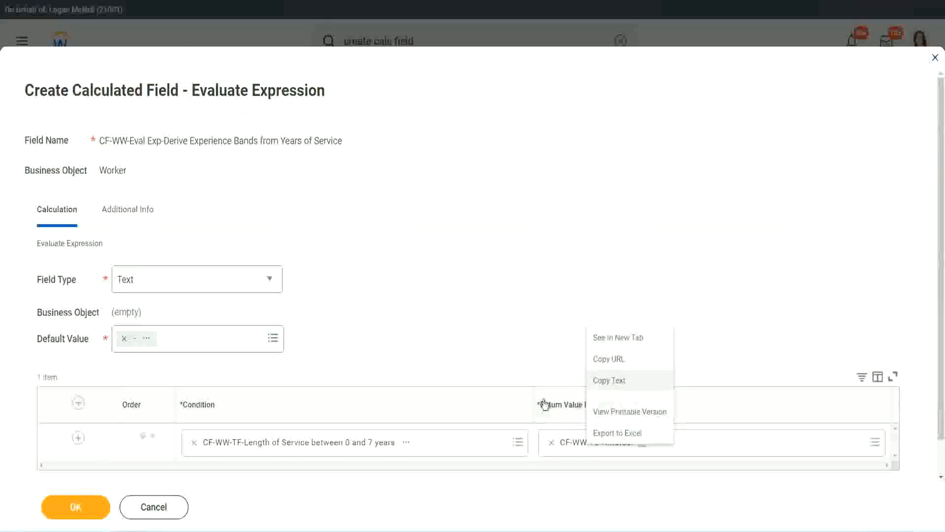
click(586, 446)
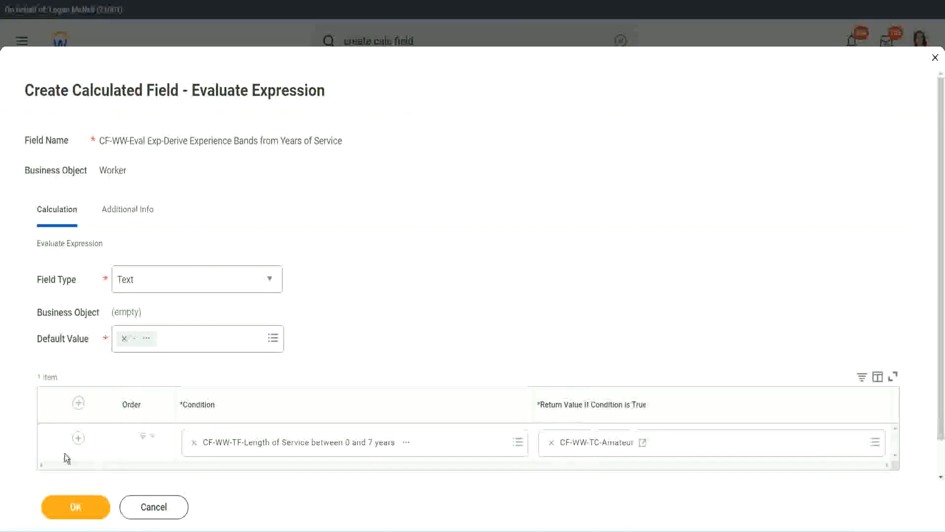
Add three more empty rows below the first condition in the expression table.
click(78, 438)
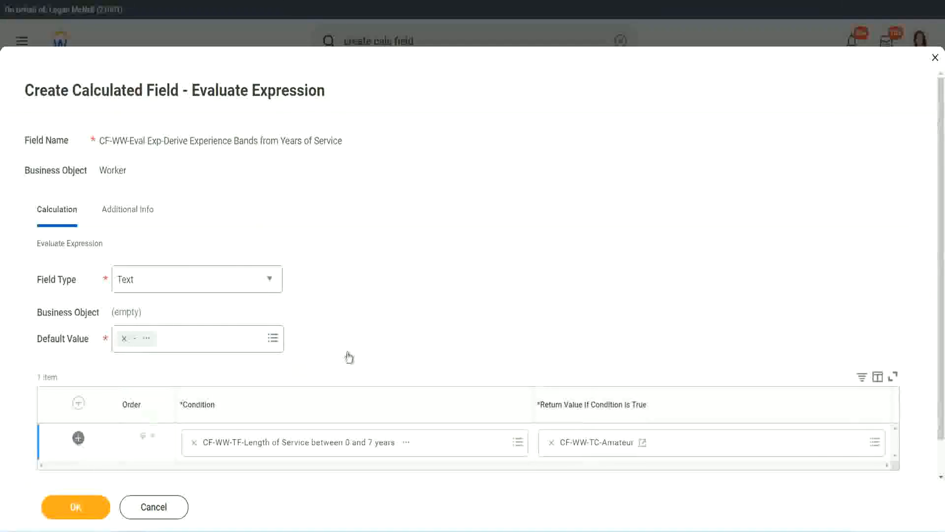
scroll(371, 343, down, 3)
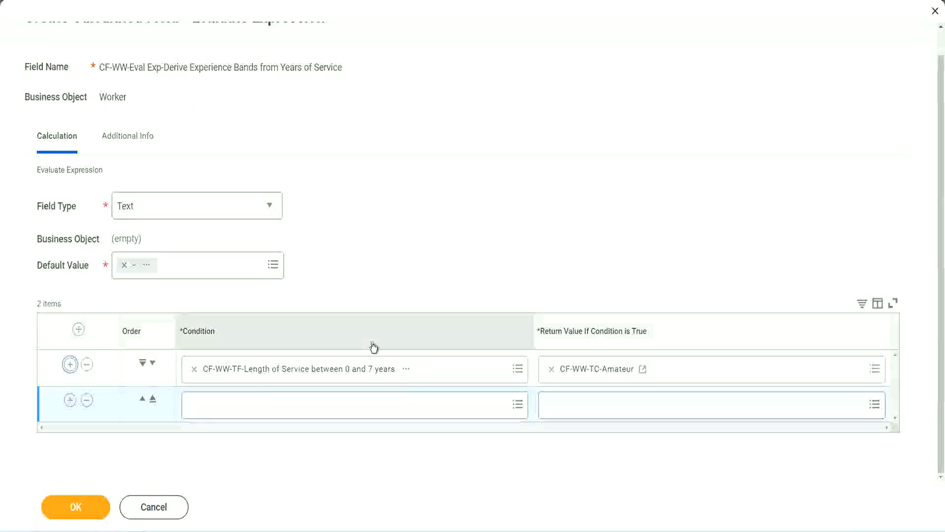
click(70, 401)
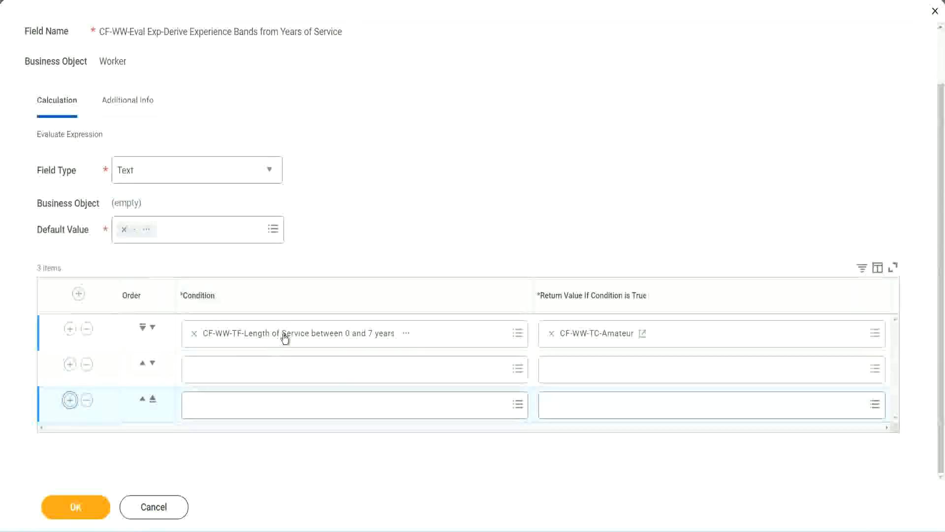
key(Return)
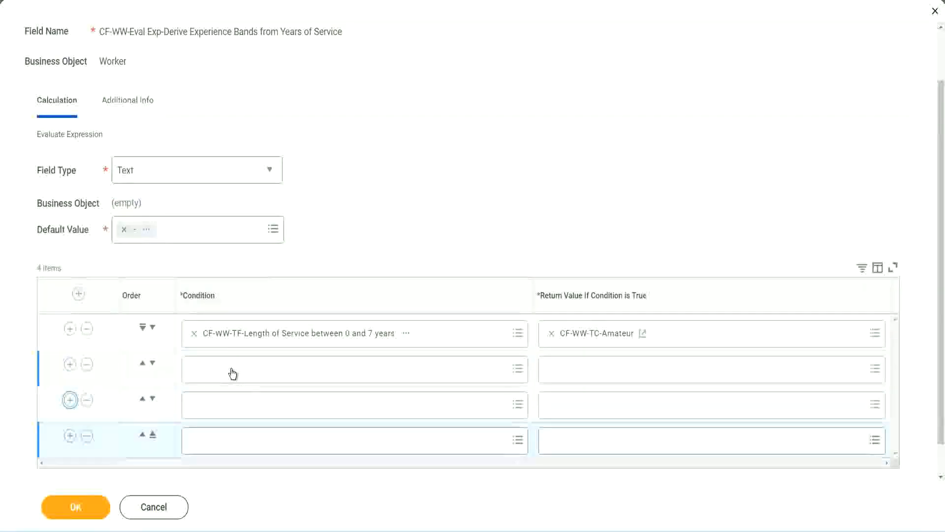
Set the second row's condition to CF-WW-TF-Length of Service between 8 and 15 years.
click(233, 373)
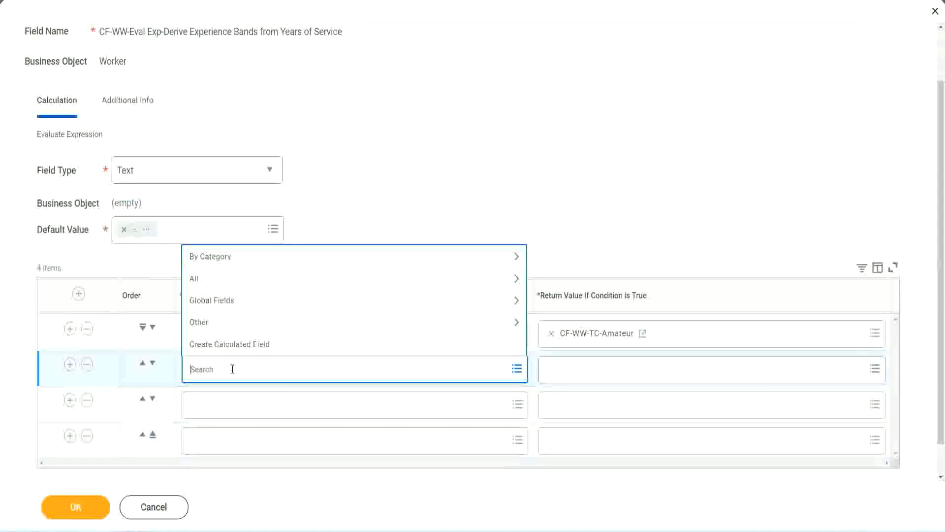
text(cf-ww)
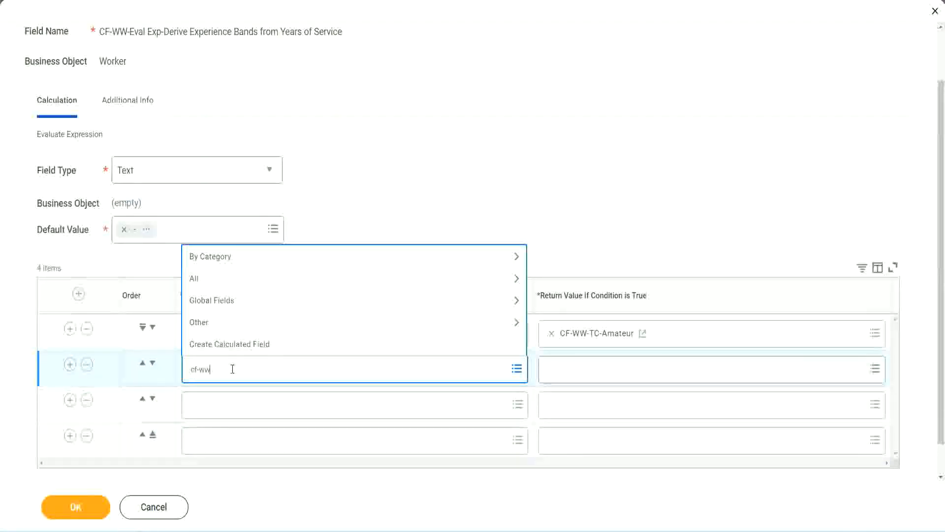
text(-tf)
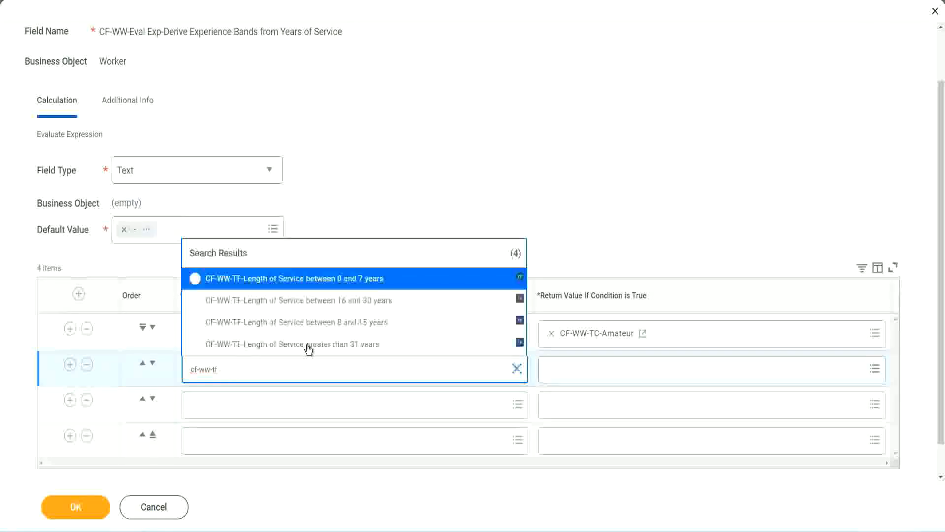
click(364, 324)
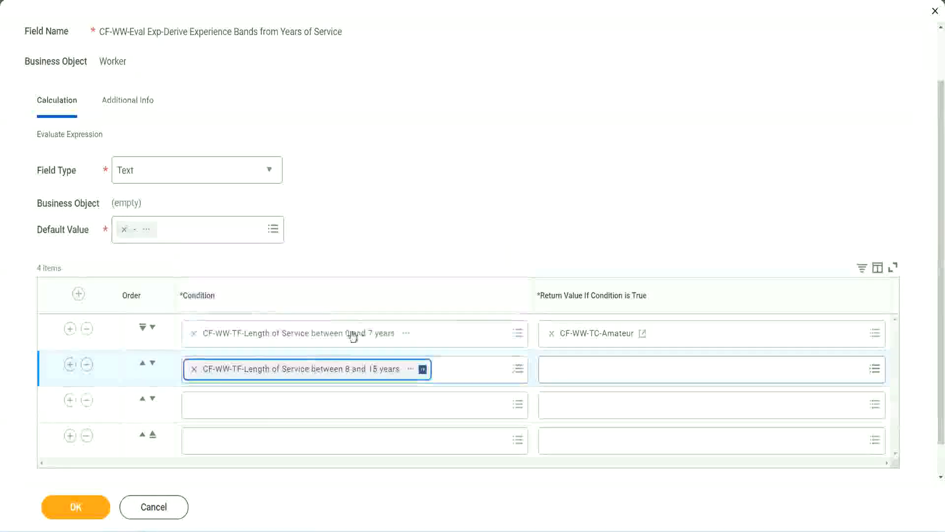
Set the third row's condition to CF-WW-TF-Length of Service between 16 and 30 years.
click(238, 404)
text(cf)
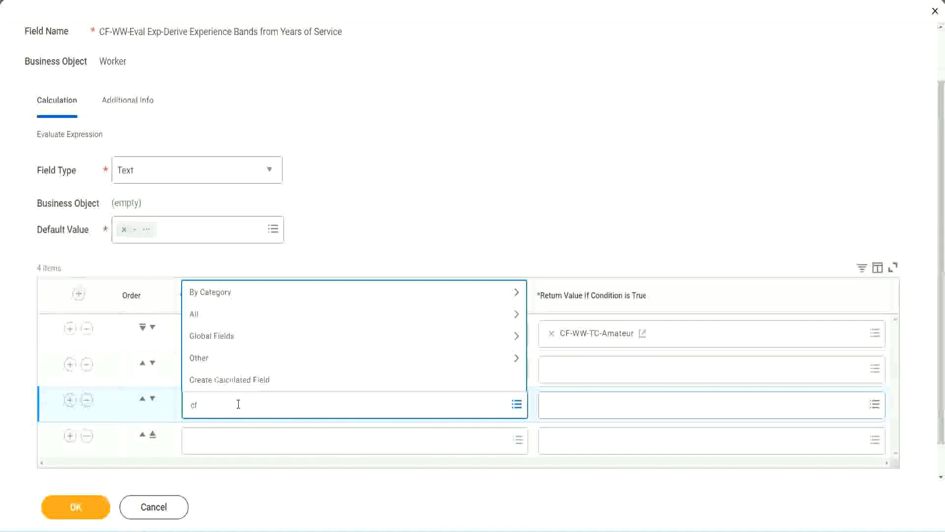
text(-ww-tf)
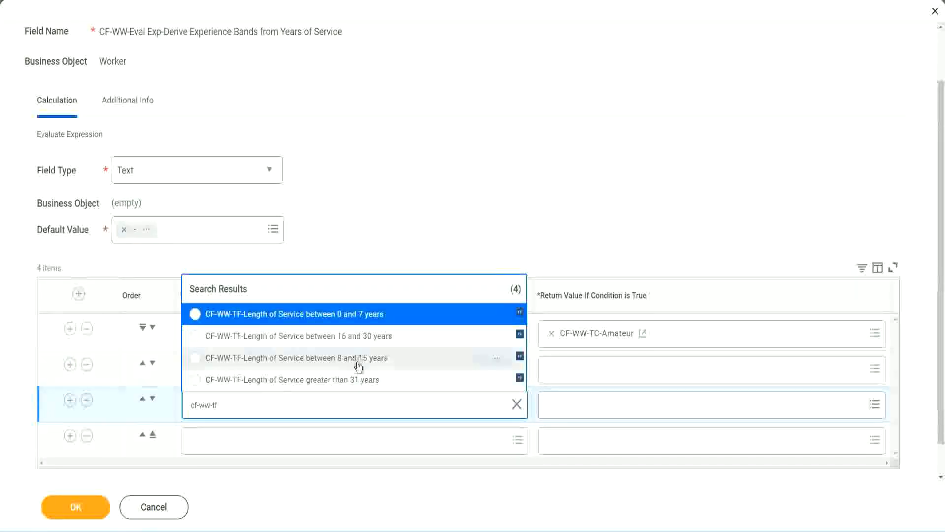
click(380, 340)
Set the fourth row's condition to CF-WW-TF-Length of Service greater than 31 years.
click(222, 443)
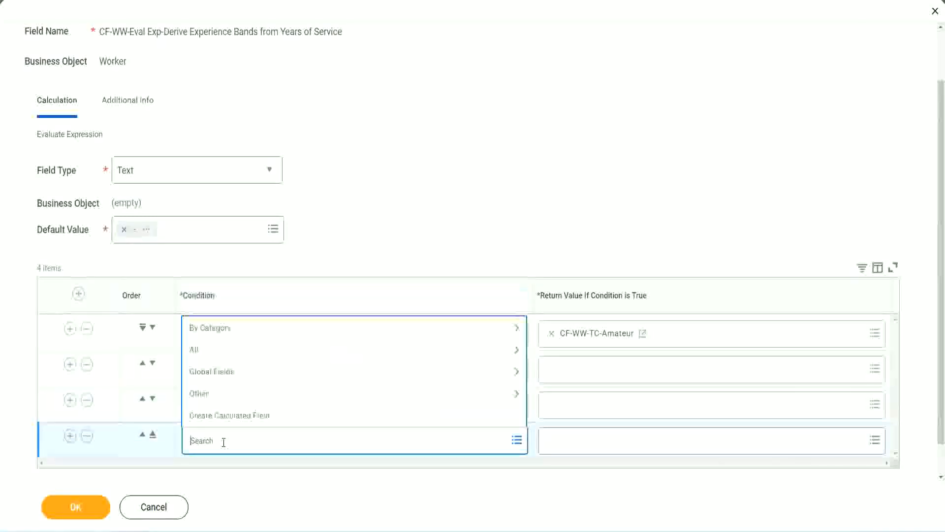
text(cf-ww)
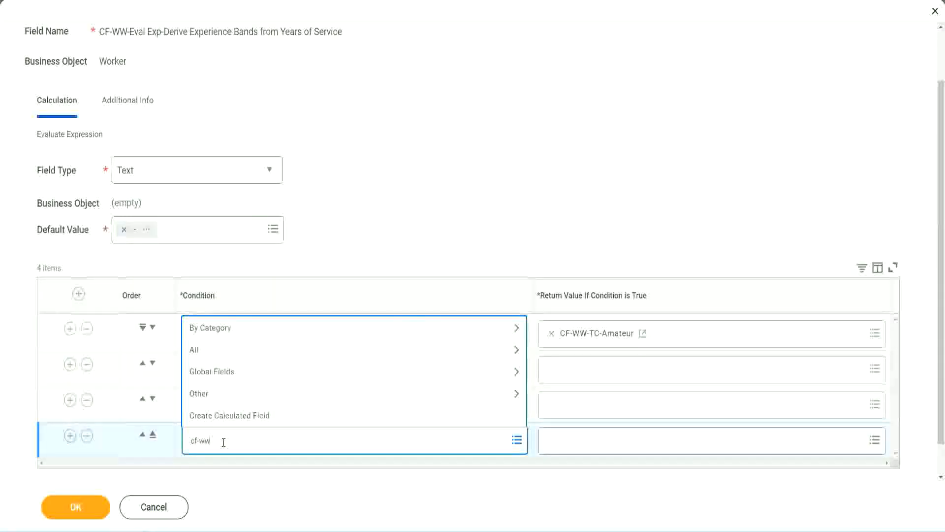
text( tf 31)
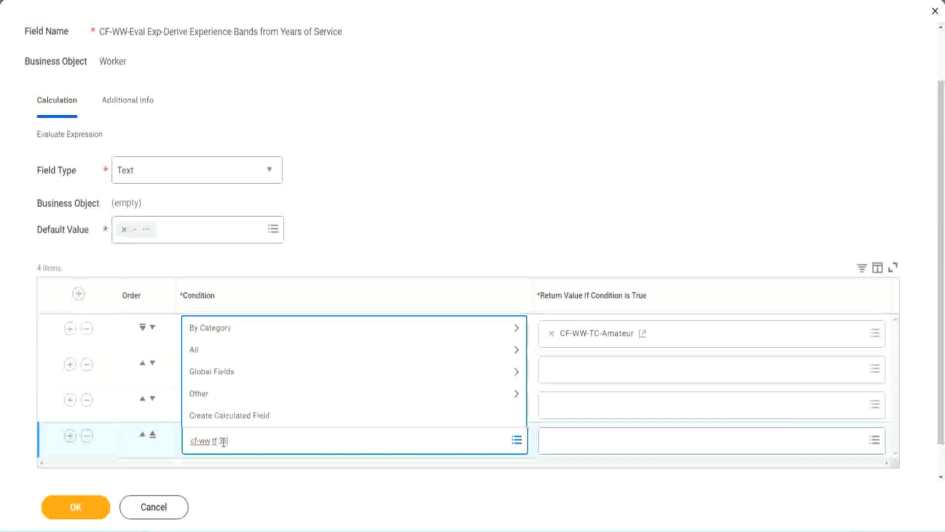
key(Return)
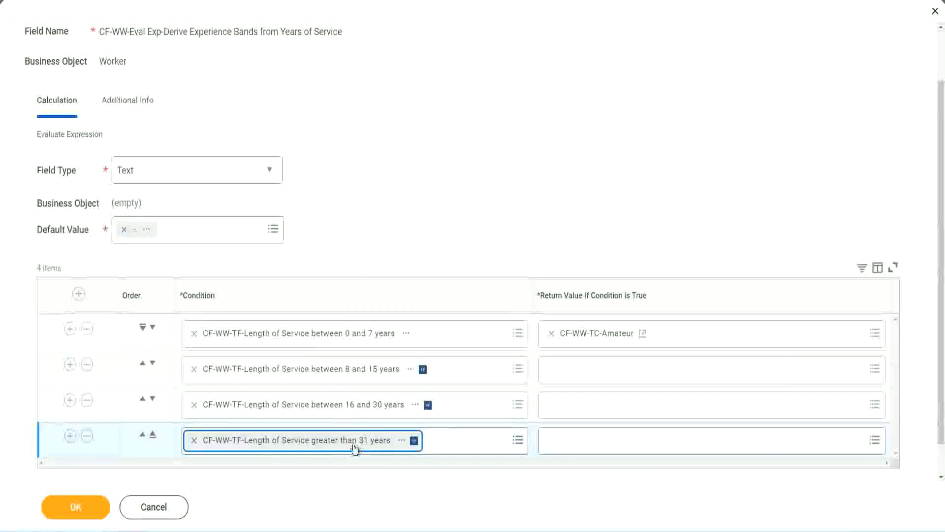
click(427, 208)
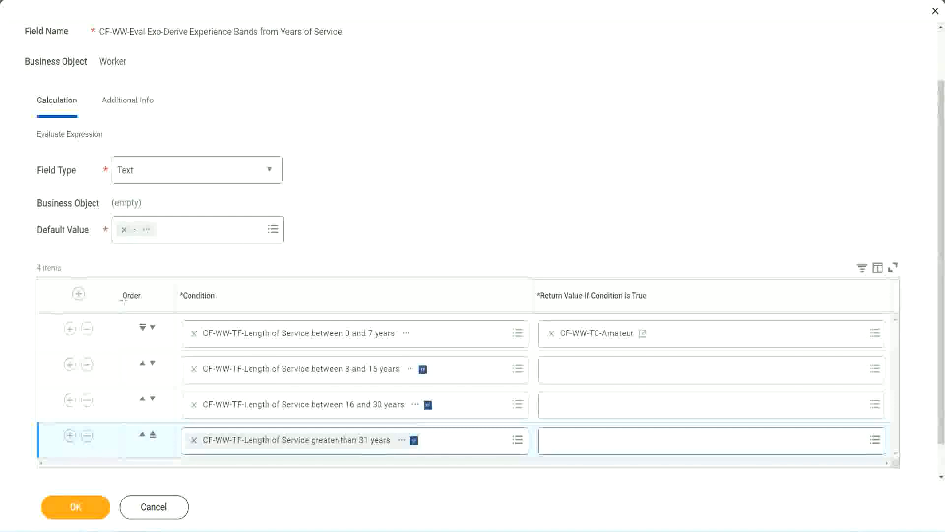
Move the 8 to 15 years condition above the 0 to 7 years condition and back to the second row.
drag(106, 288, 105, 389)
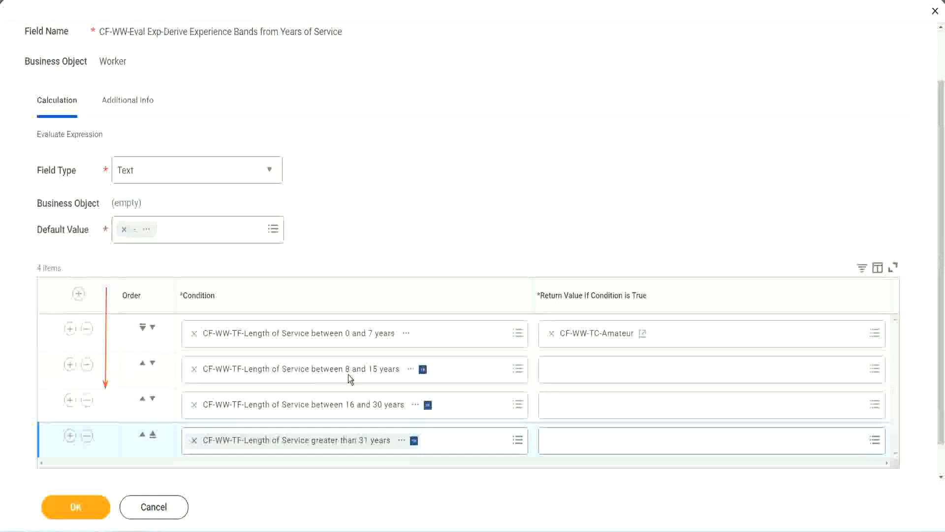
click(143, 364)
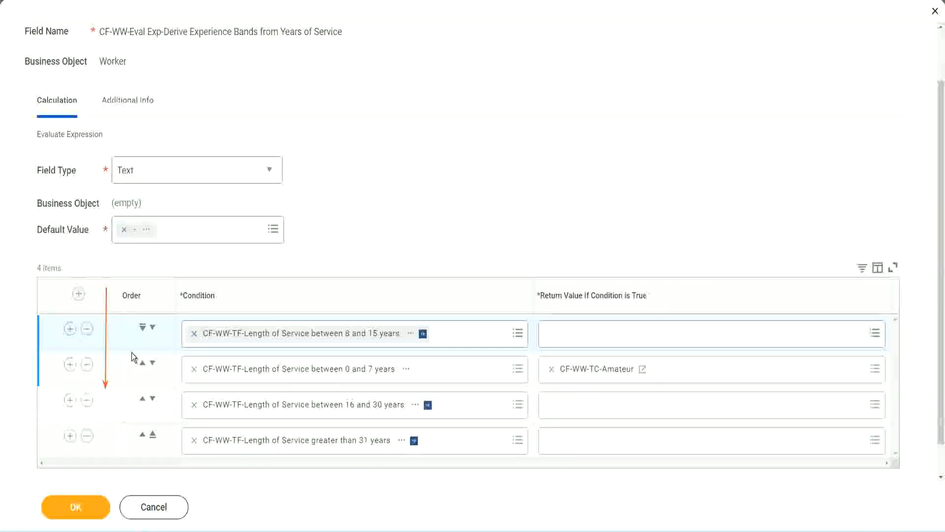
click(153, 328)
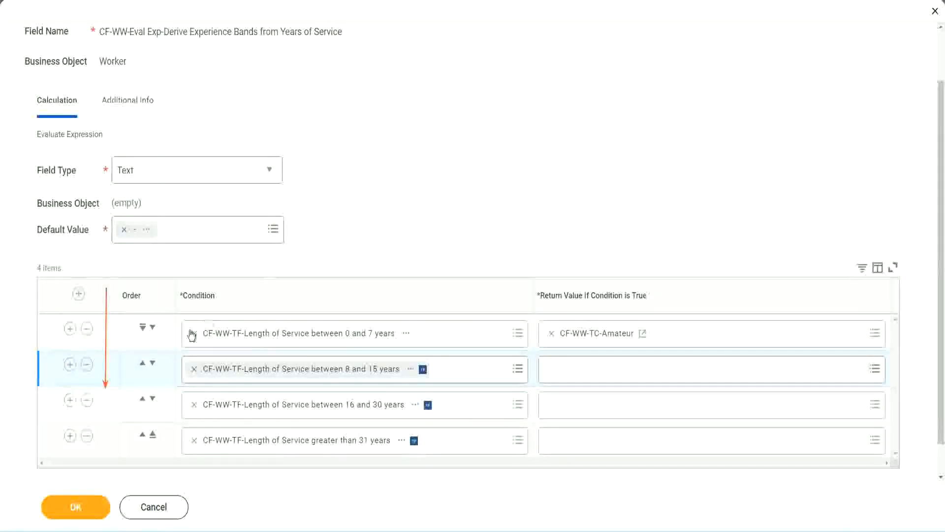
Copy the text of the CF-WW-TC-Amateur return value while swapping the first two condition rows and swapping them back.
click(143, 365)
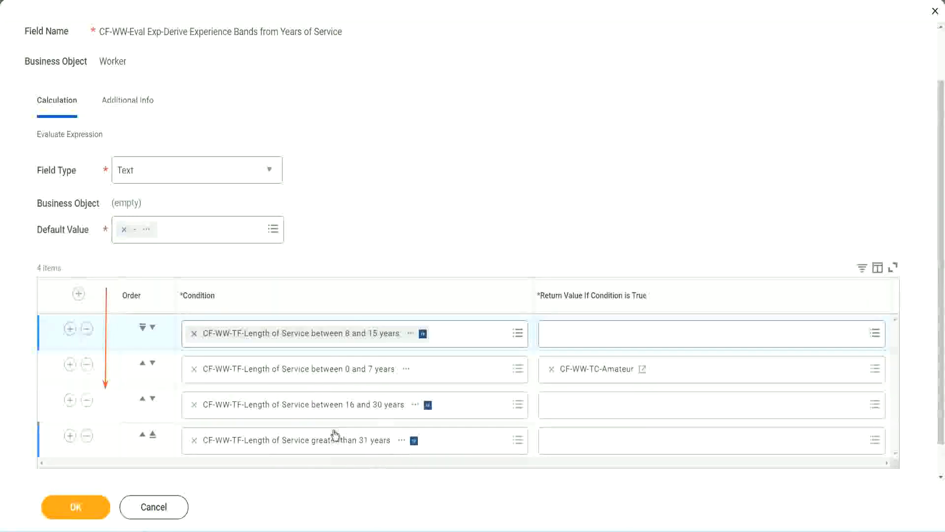
right_click(598, 376)
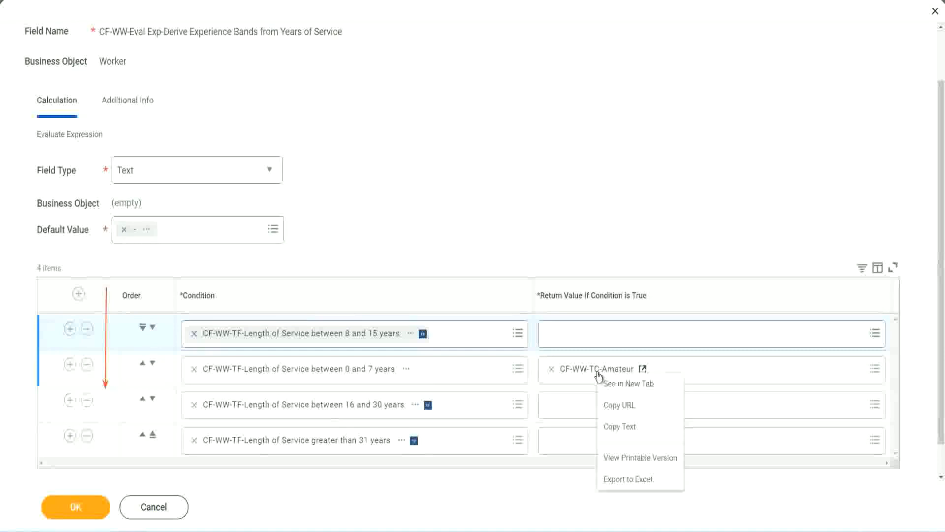
click(620, 426)
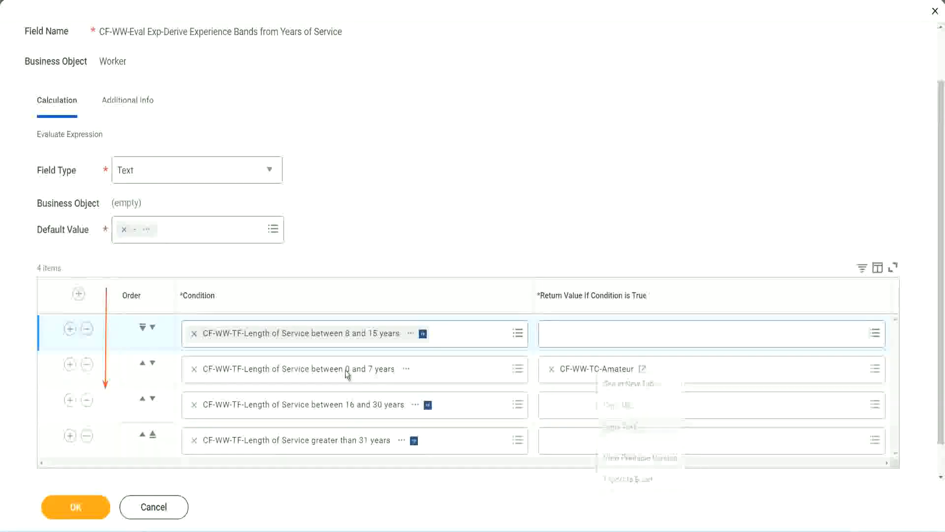
click(153, 327)
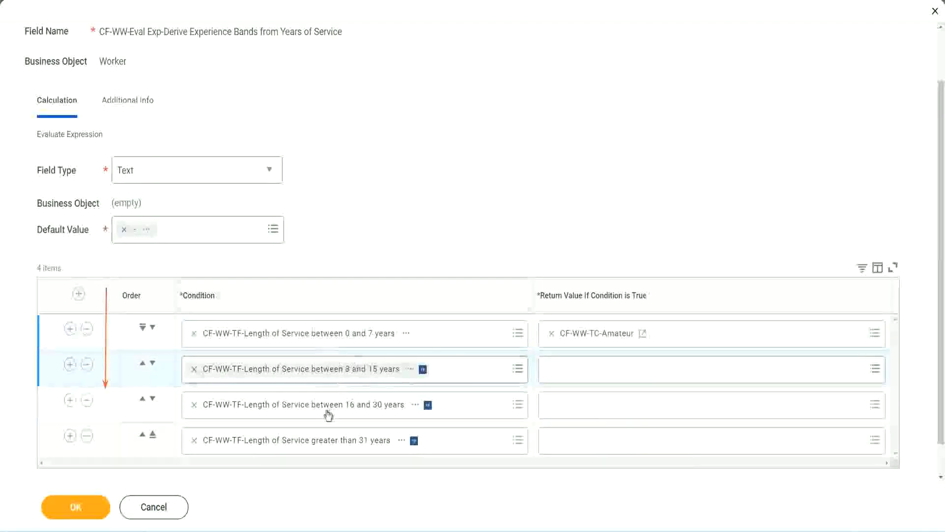
Create a calculated field for the second row's return value named CF-WW-TC-Experienced, with business object Global and function Text Constant.
click(550, 369)
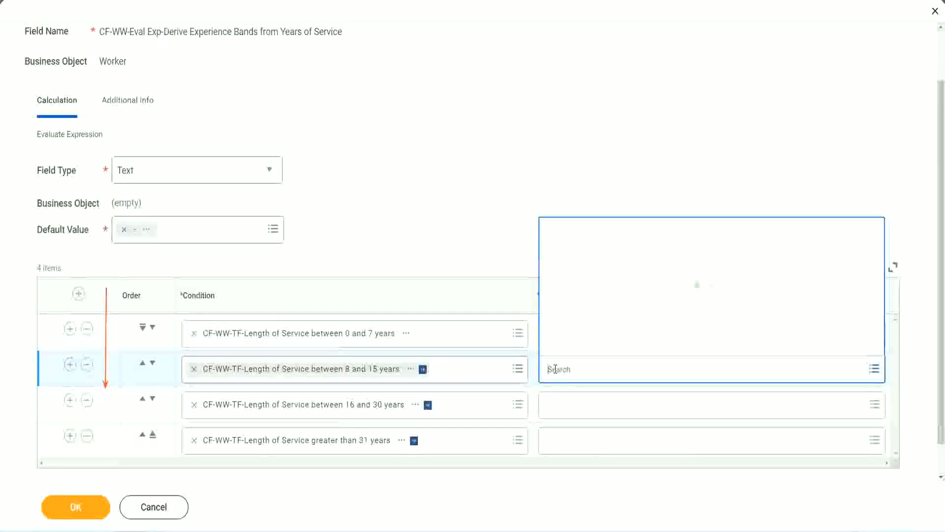
click(587, 346)
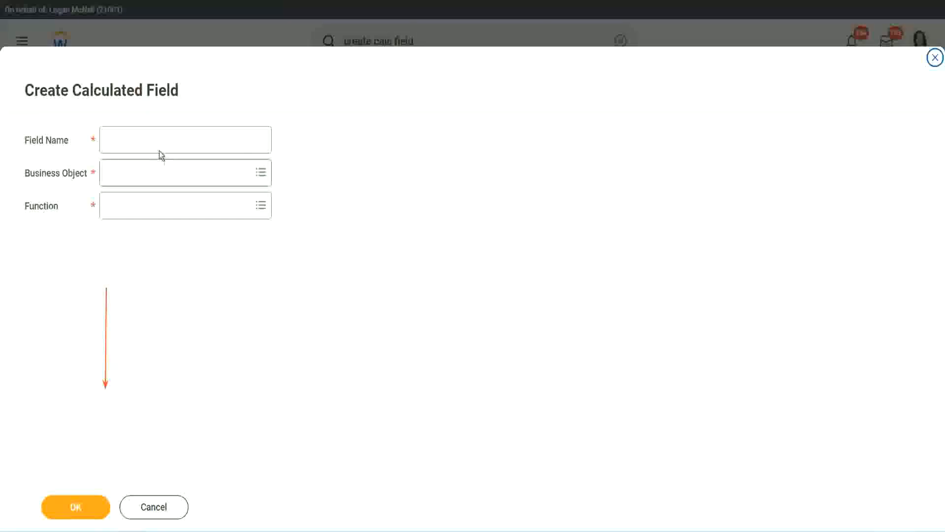
click(151, 140)
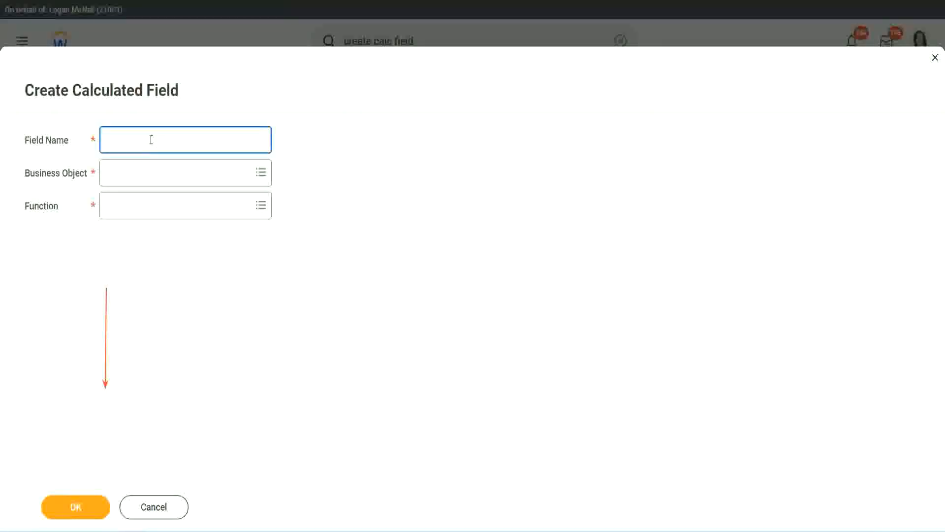
text(CF-WW-TC-Amateur)
double_click(181, 140)
text(Exper)
text(ienced)
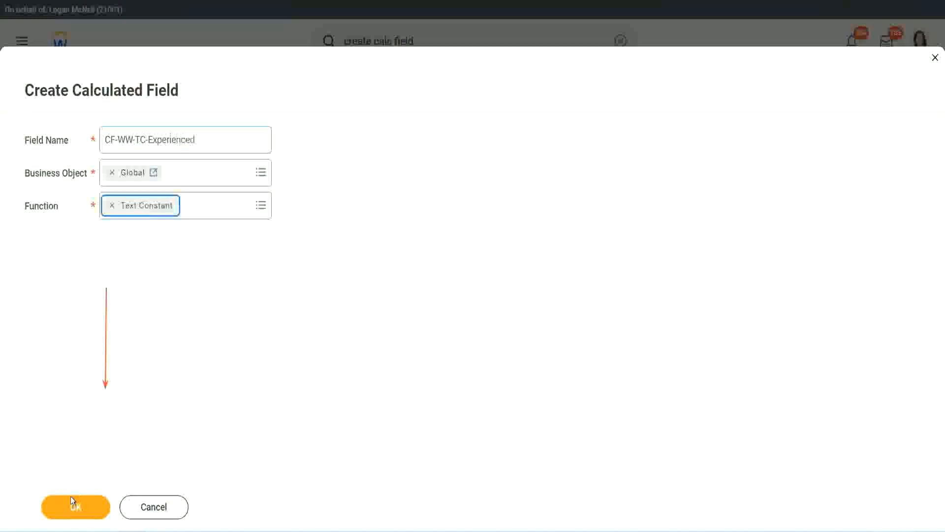
click(74, 505)
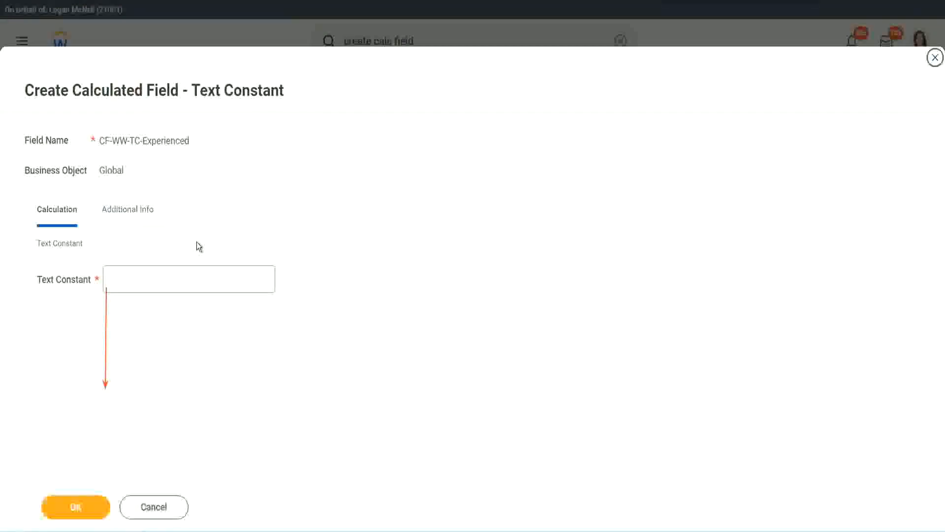
Set the new field's text constant to Experienced and save the field.
click(144, 280)
text(Ex)
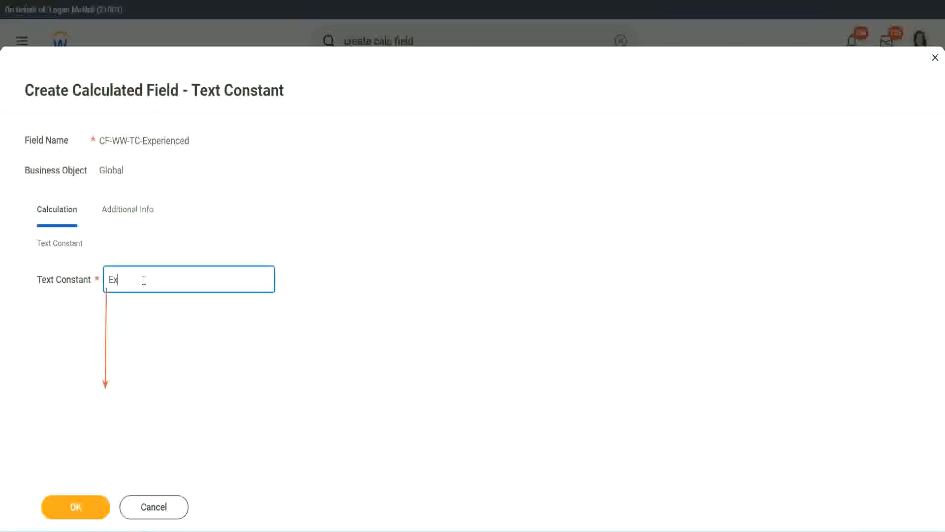
text(perienced)
click(77, 508)
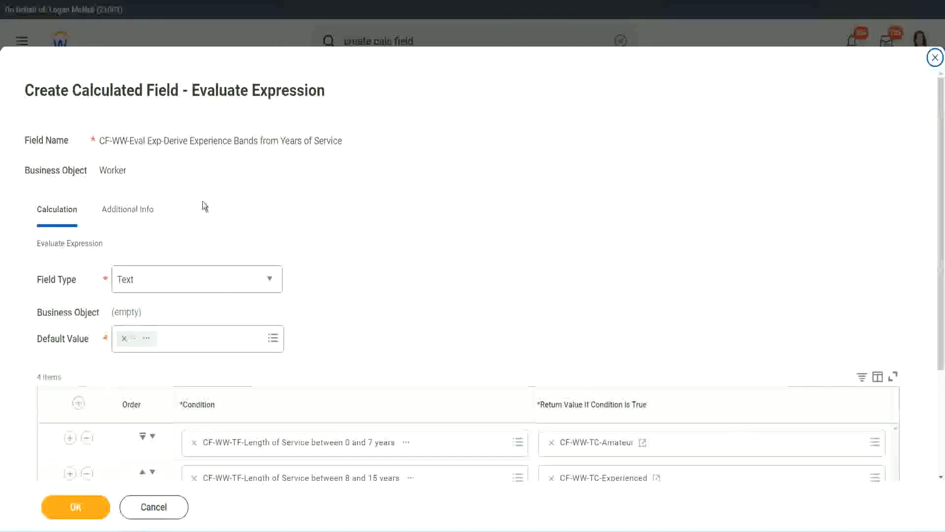
Start a calculated field for the third row's return value named CF-WW-TC-Senior, with business object Global.
scroll(436, 257, down, 3)
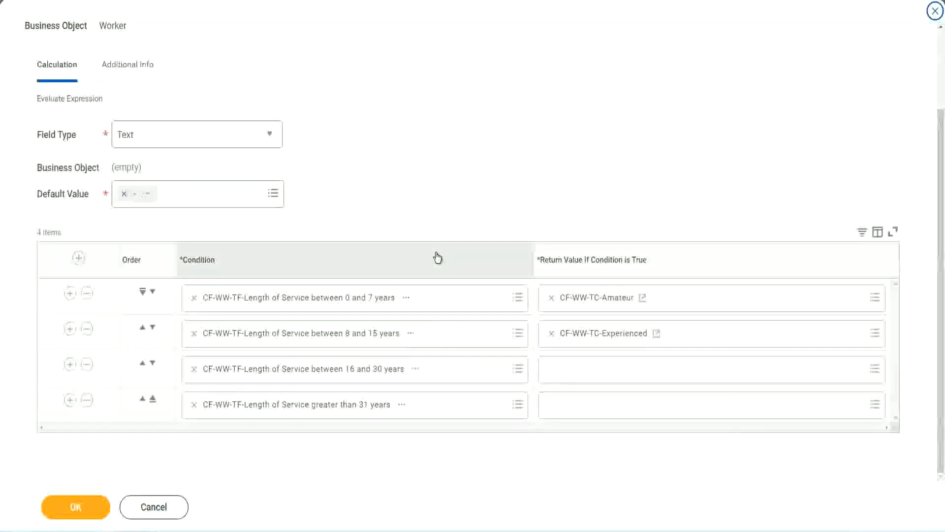
click(590, 374)
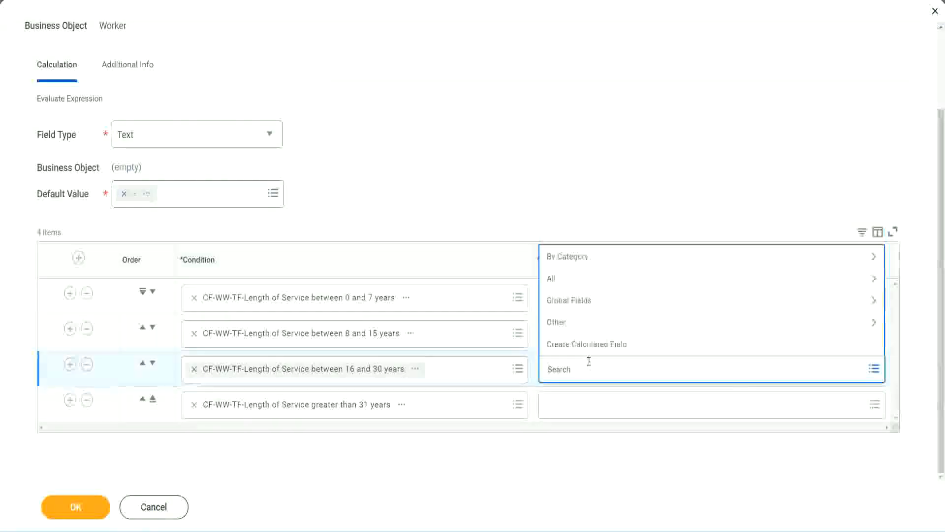
click(591, 344)
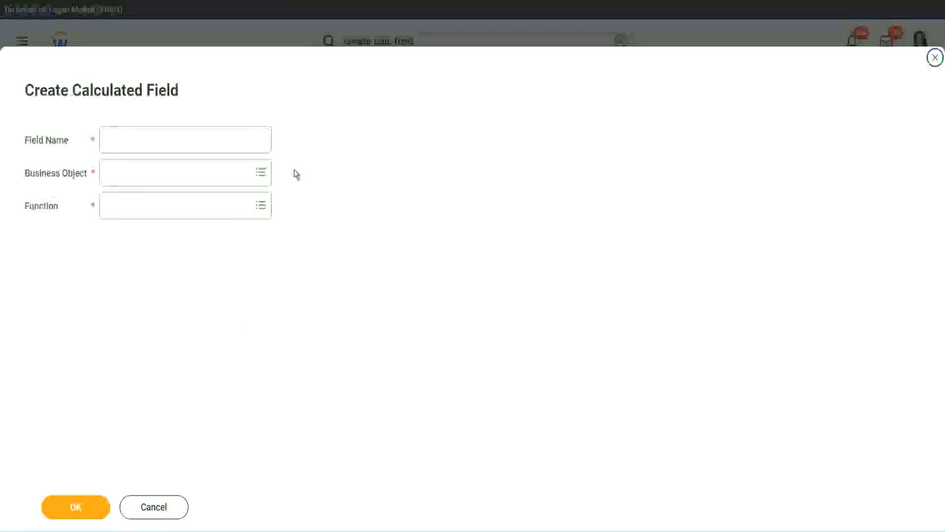
click(201, 139)
text(CF-WW-TC-Amateur)
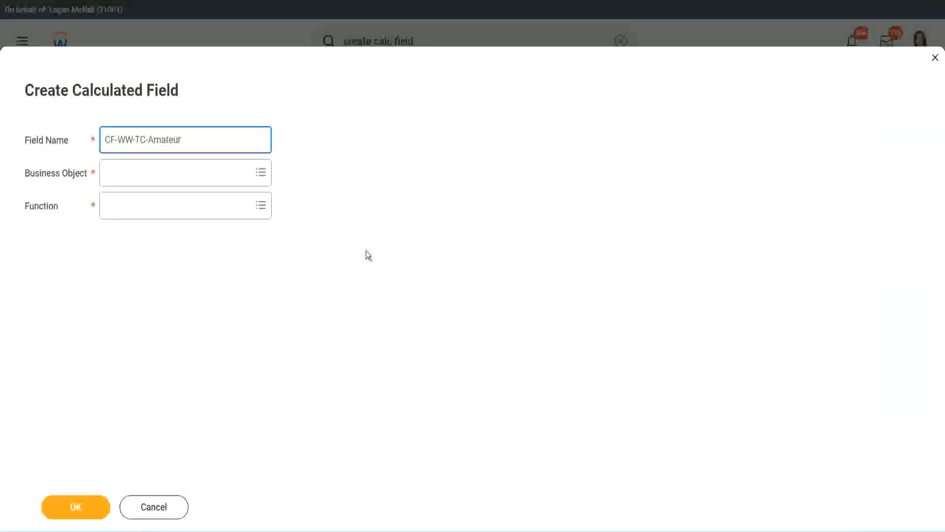
click(108, 173)
text(global)
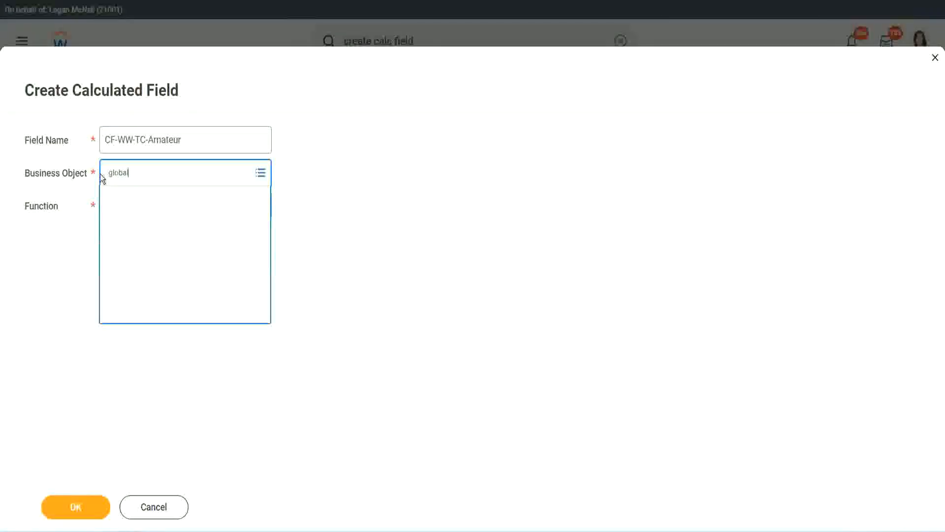
key(Return)
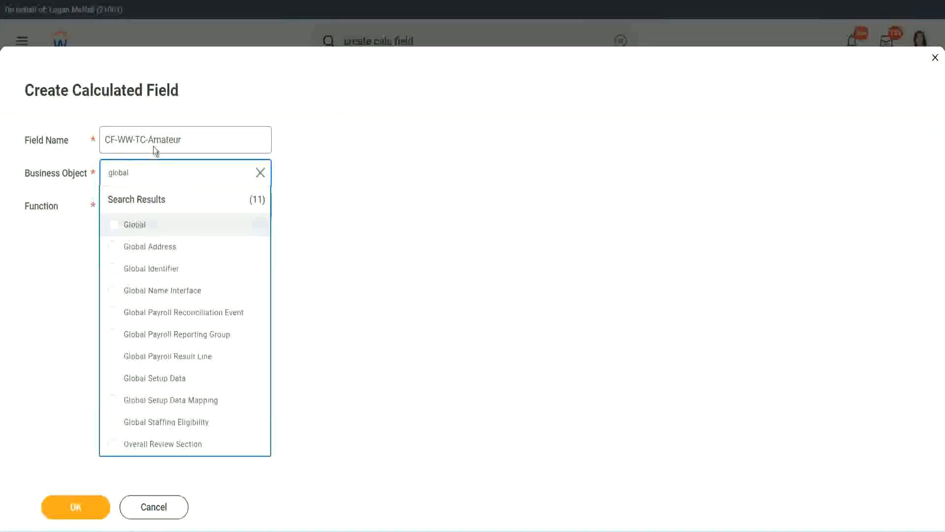
key(Return)
double_click(164, 139)
text(S)
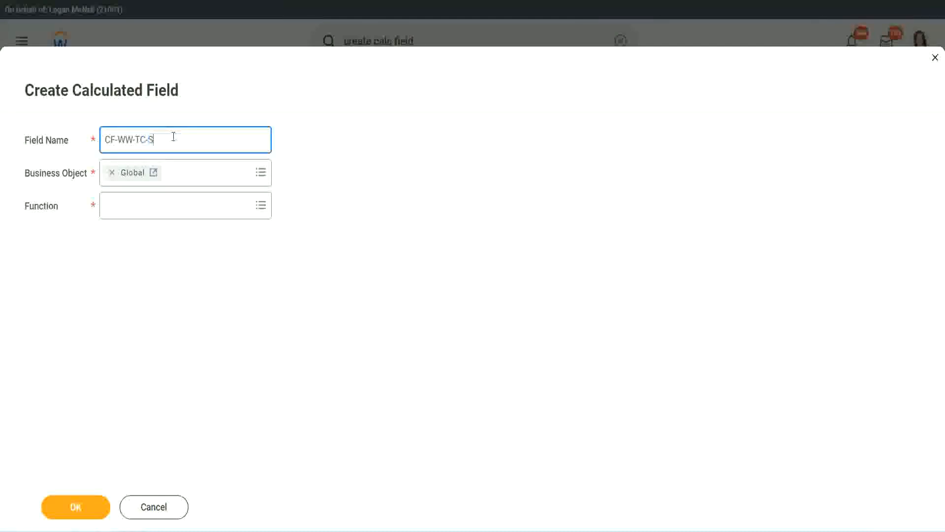
text(enior)
Choose the Text Constant function for CF-WW-TC-Senior, set its text constant to Senior and save the field.
click(151, 215)
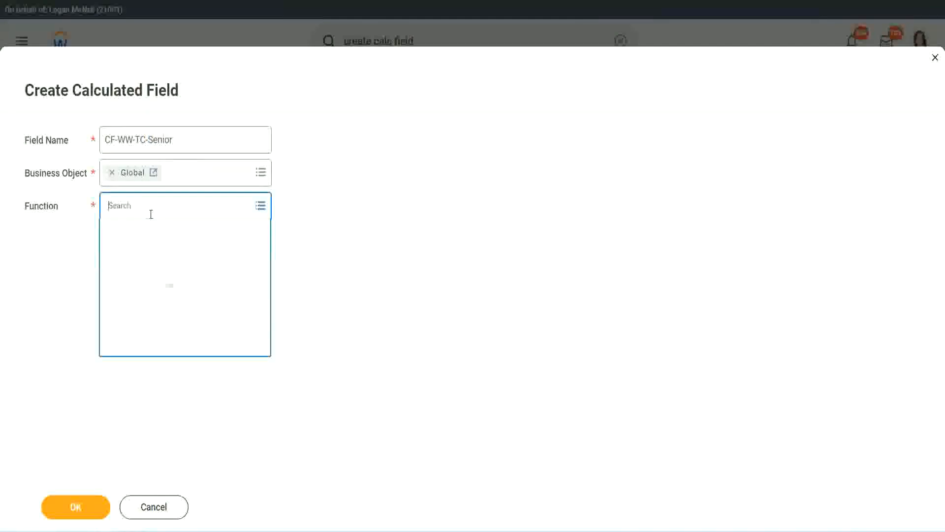
text(tc)
key(Return)
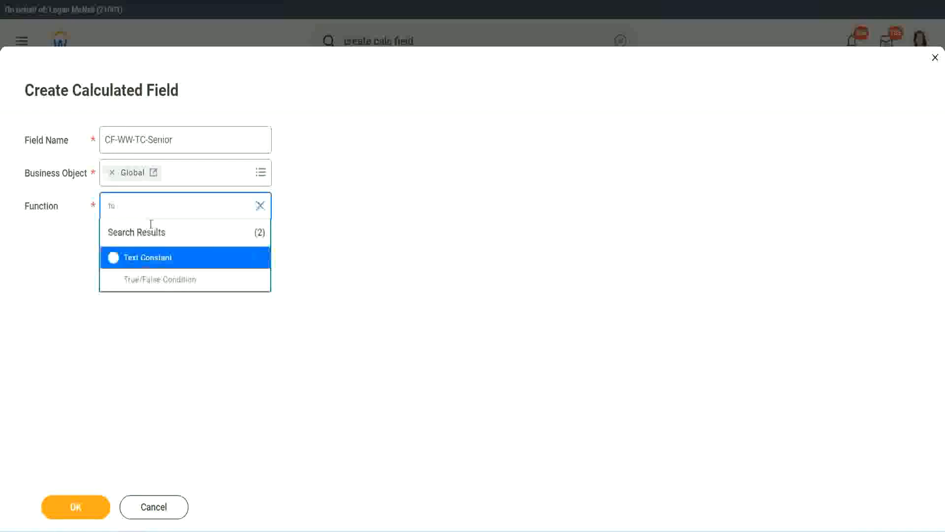
click(146, 257)
click(84, 511)
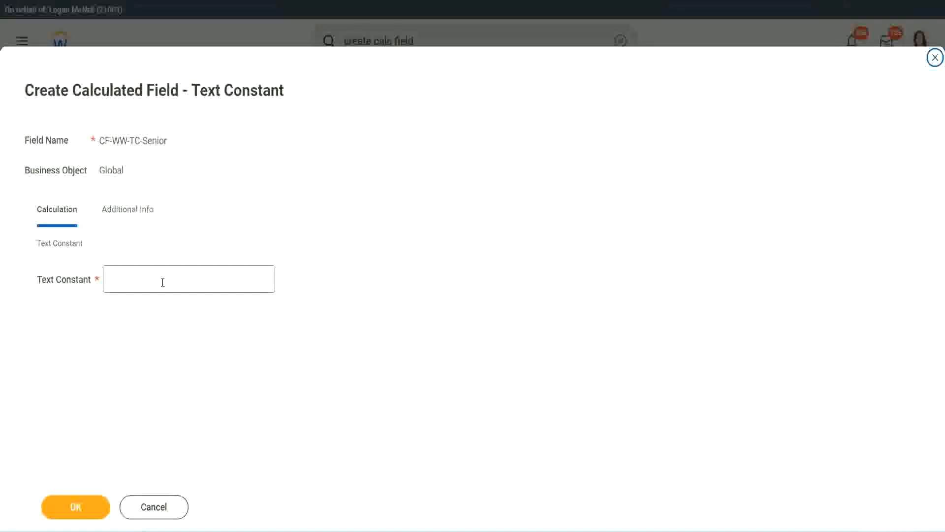
click(159, 277)
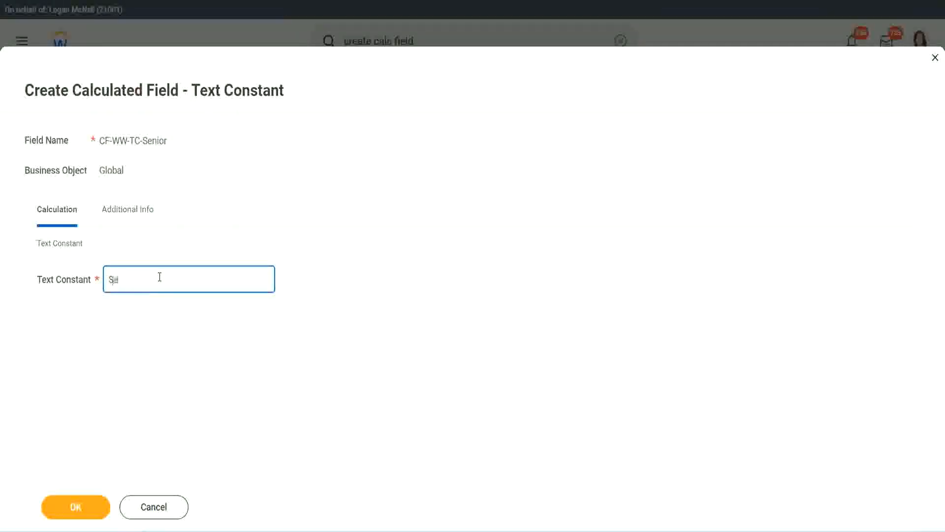
click(93, 499)
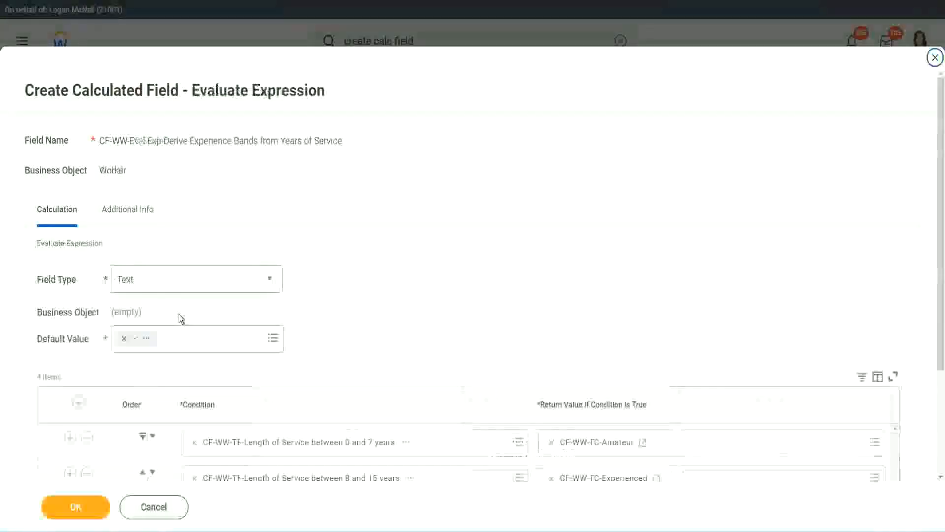
Start a calculated field for the fourth row's return value named CF-WW-TC-Legend, with business object Global.
scroll(683, 353, down, 3)
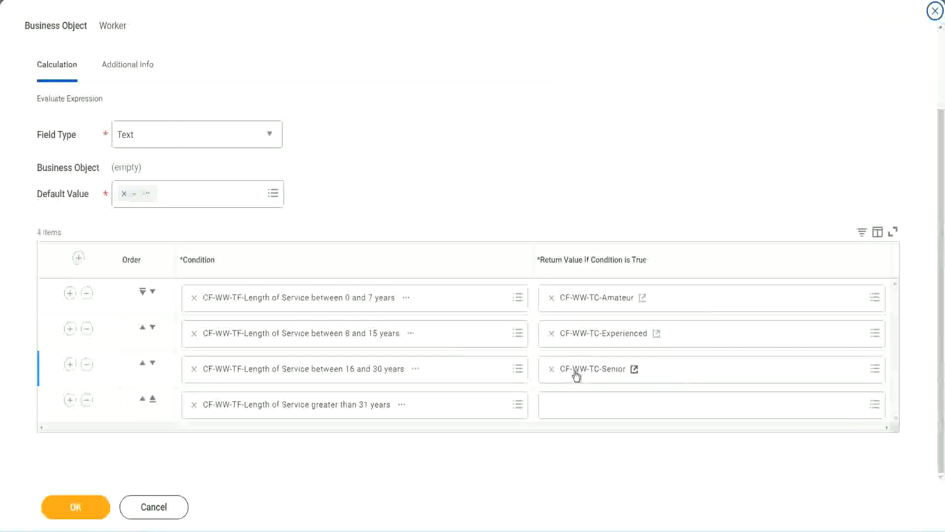
right_click(574, 371)
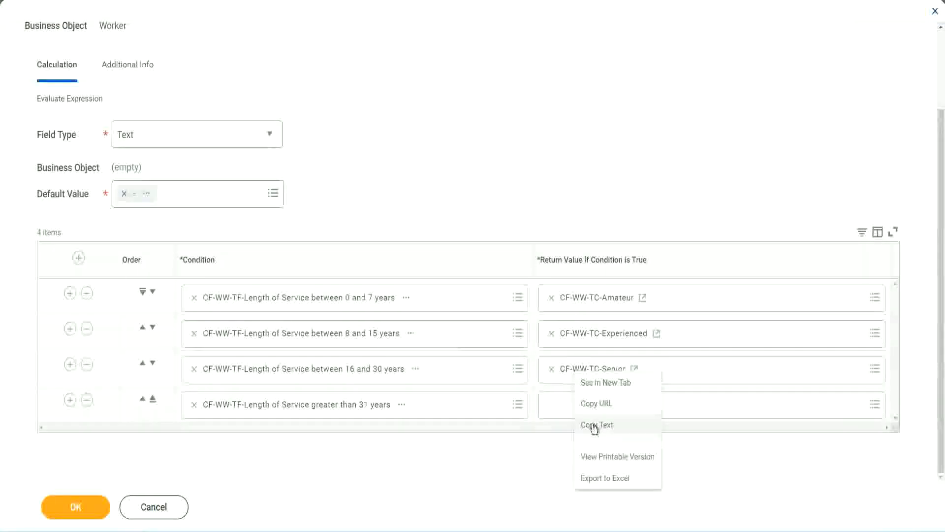
click(597, 422)
click(574, 407)
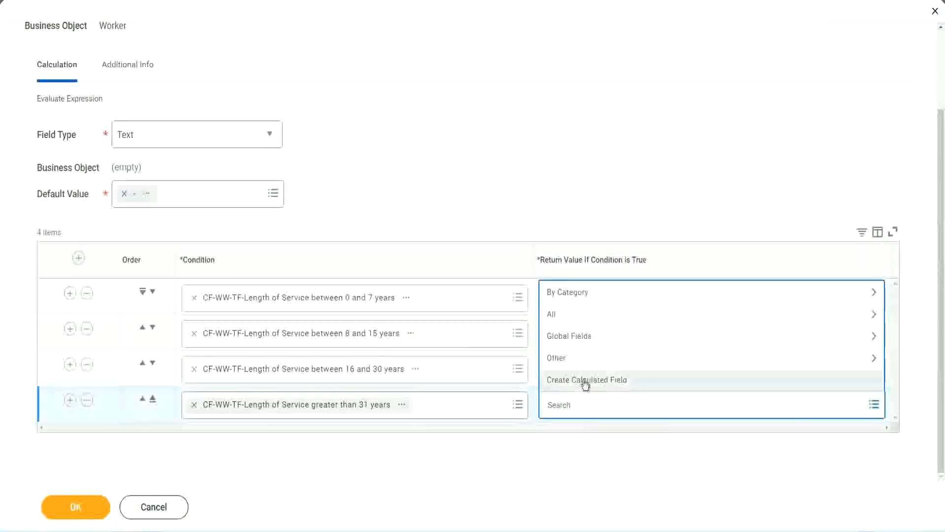
click(585, 381)
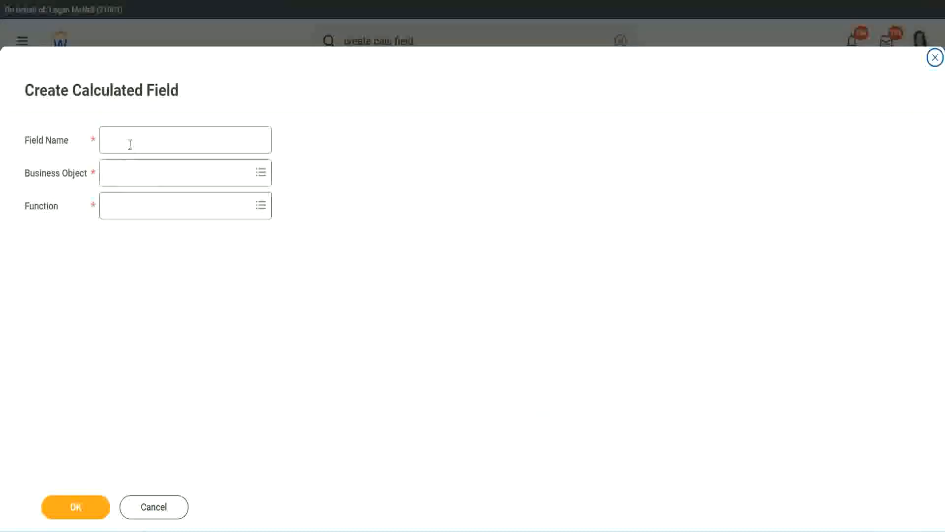
click(130, 144)
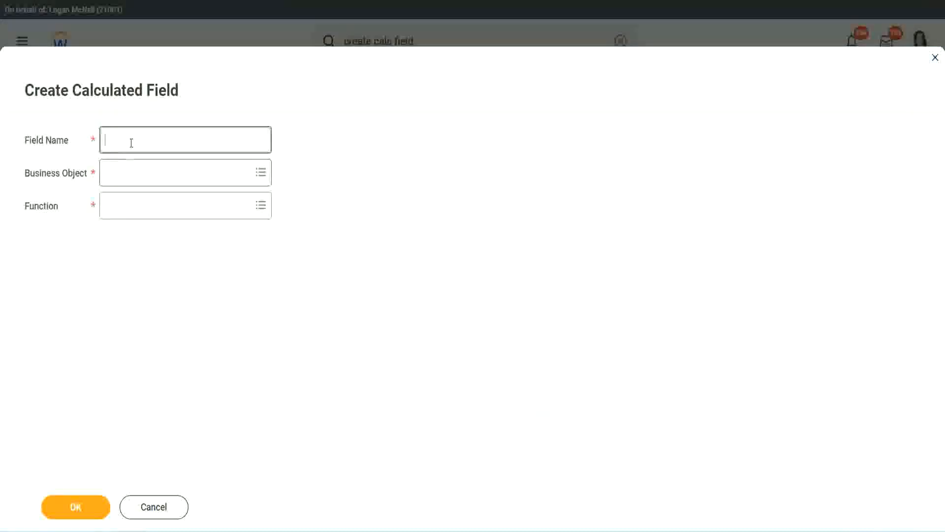
key(ctrl+v)
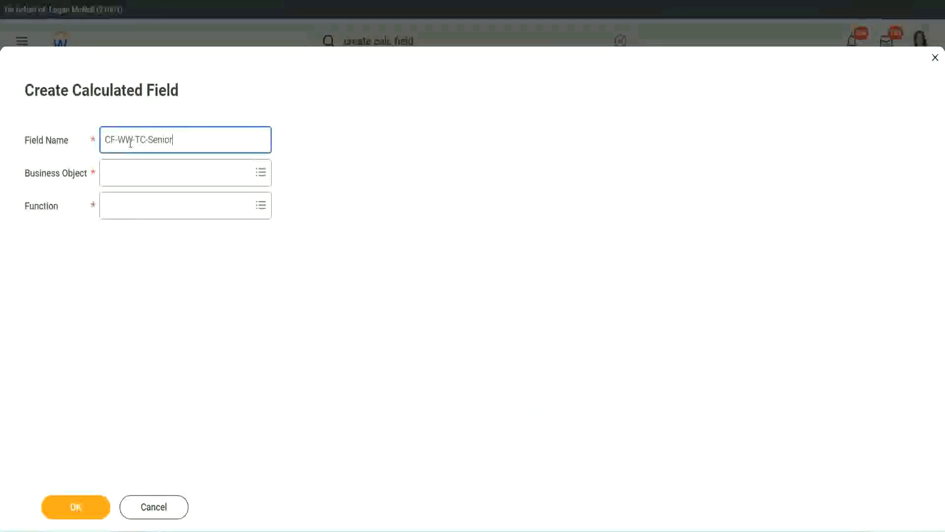
key(ctrl+shift+Left)
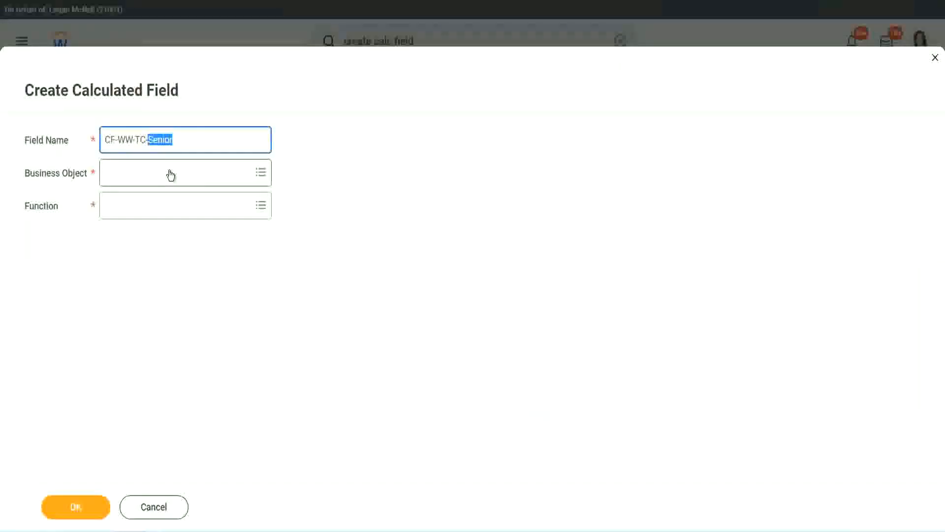
text(Legend)
click(133, 179)
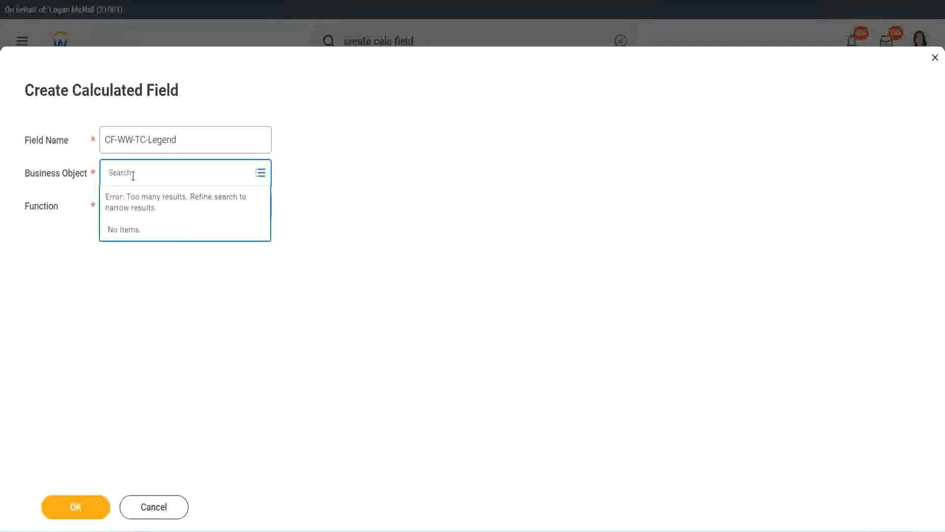
text(Global)
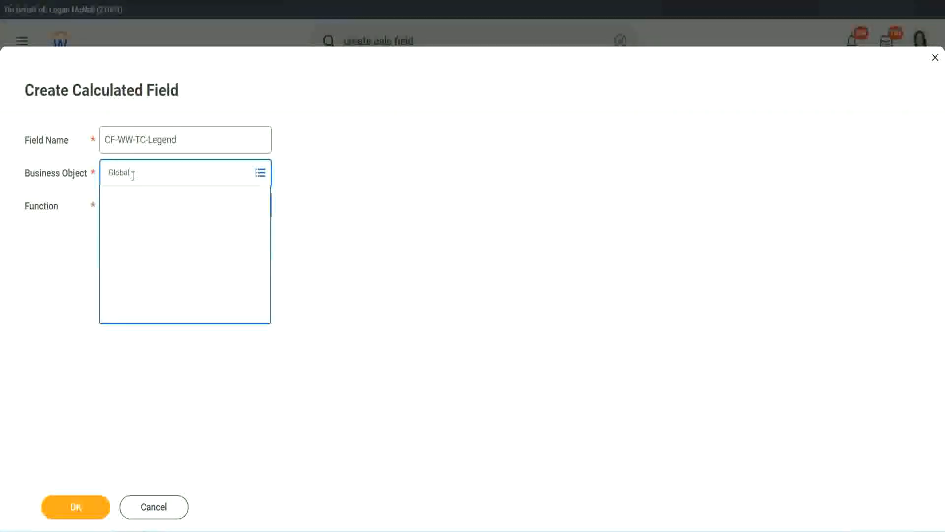
click(141, 226)
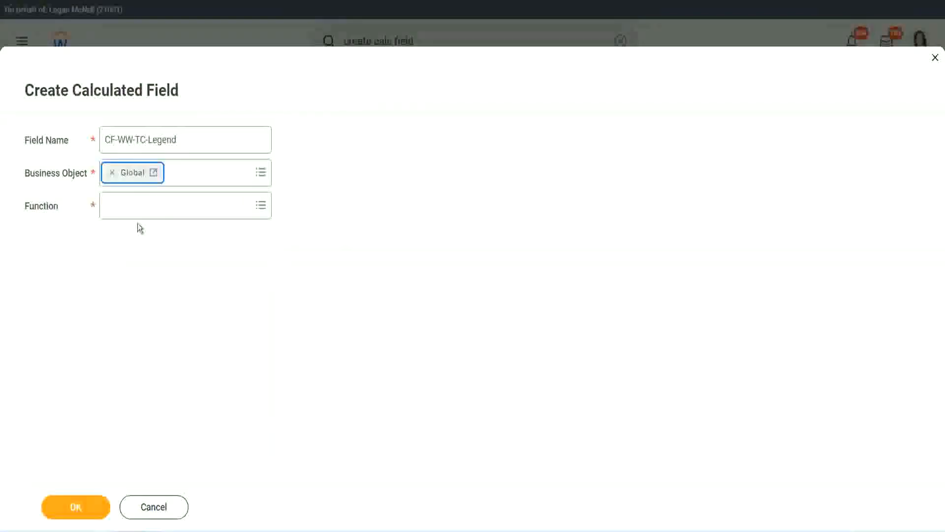
Choose the Text Constant function for CF-WW-TC-Legend, set its text constant to Legend and save the field.
click(135, 206)
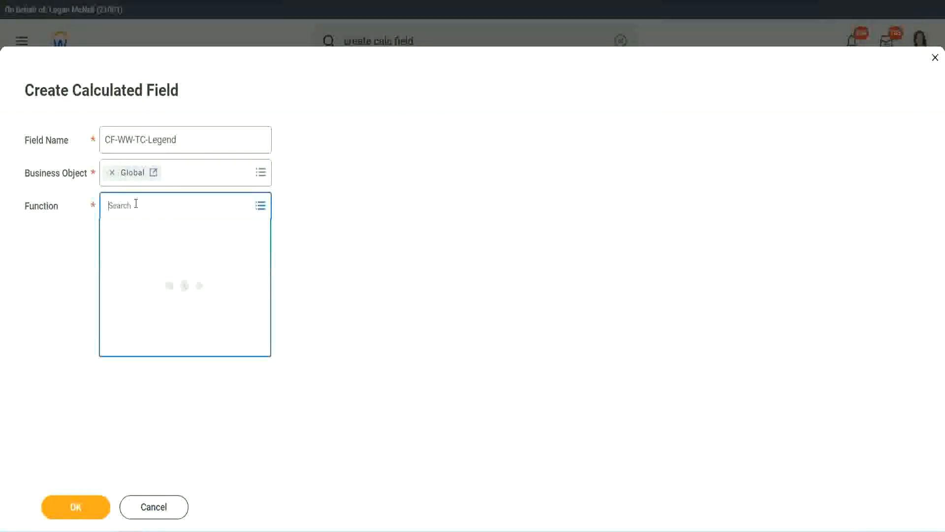
text(td)
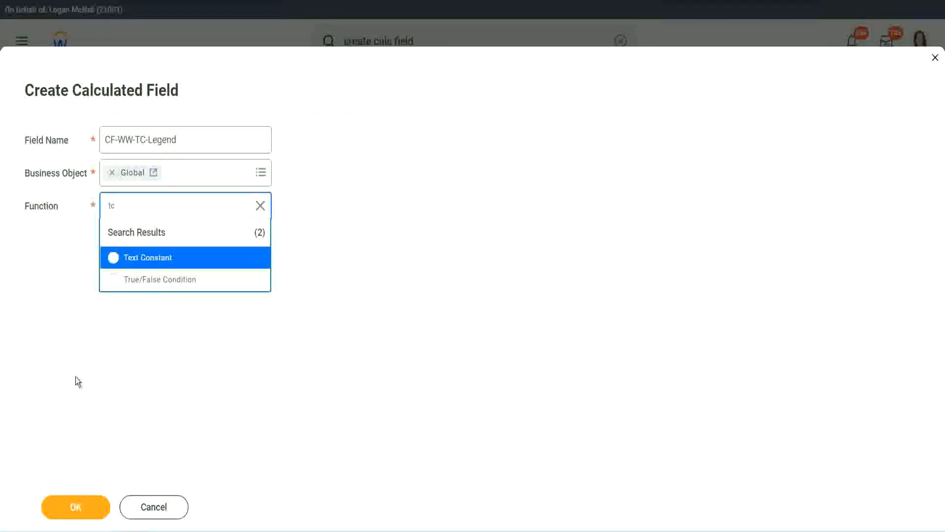
click(173, 264)
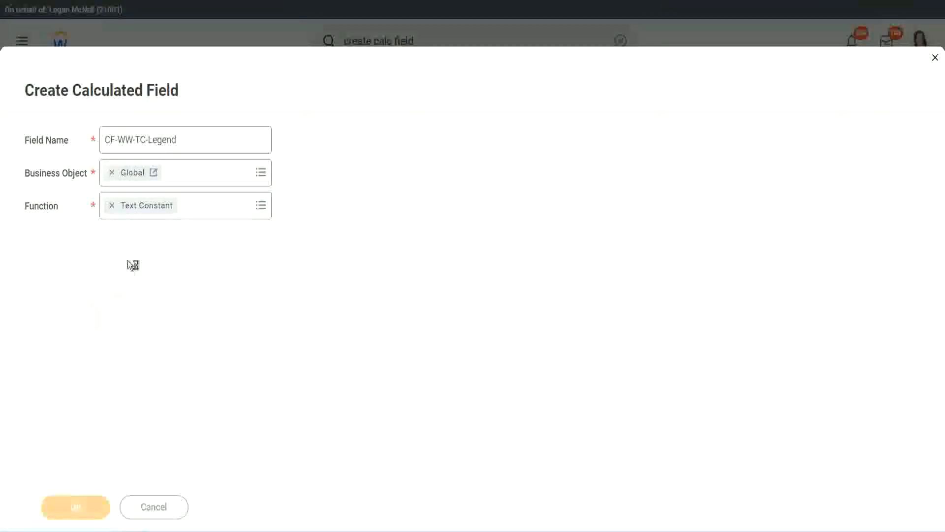
click(122, 280)
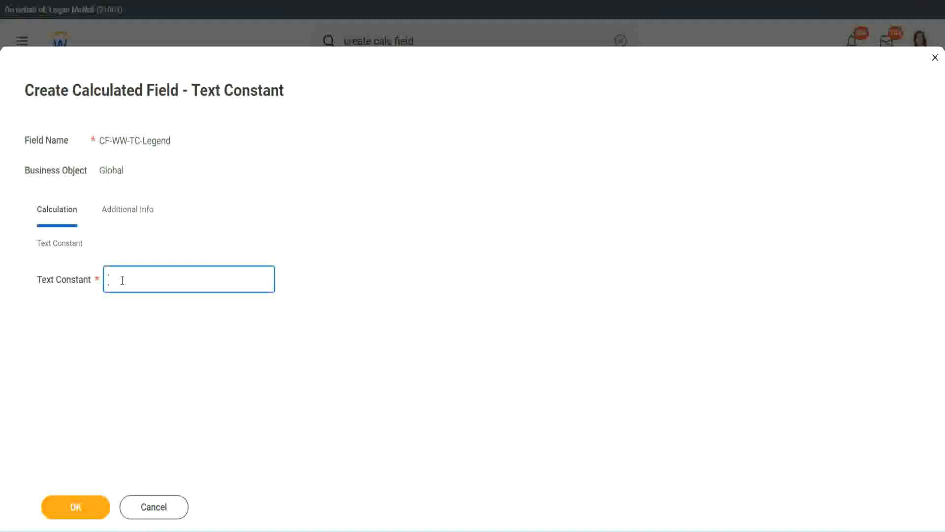
text(Legend)
click(79, 509)
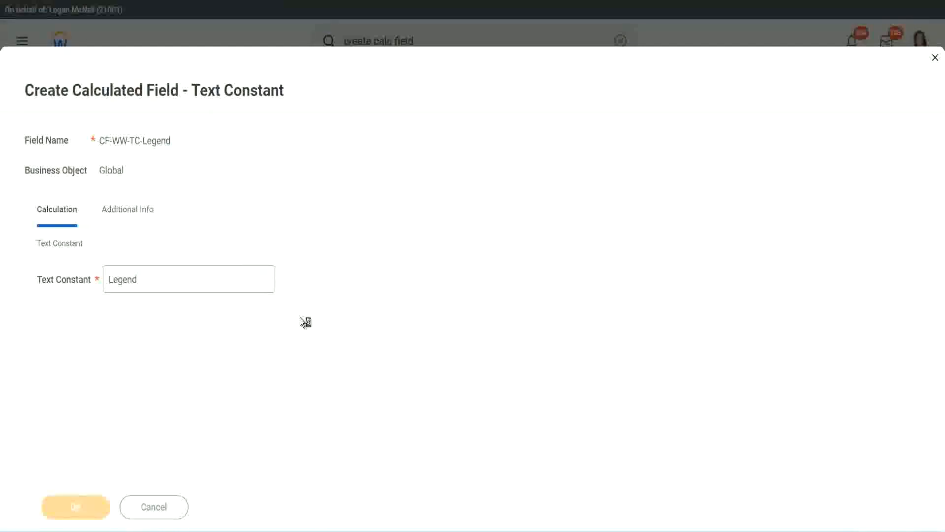
Review the four conditions with their return values and save the Evaluate Expression calculated field.
scroll(500, 263, down, 3)
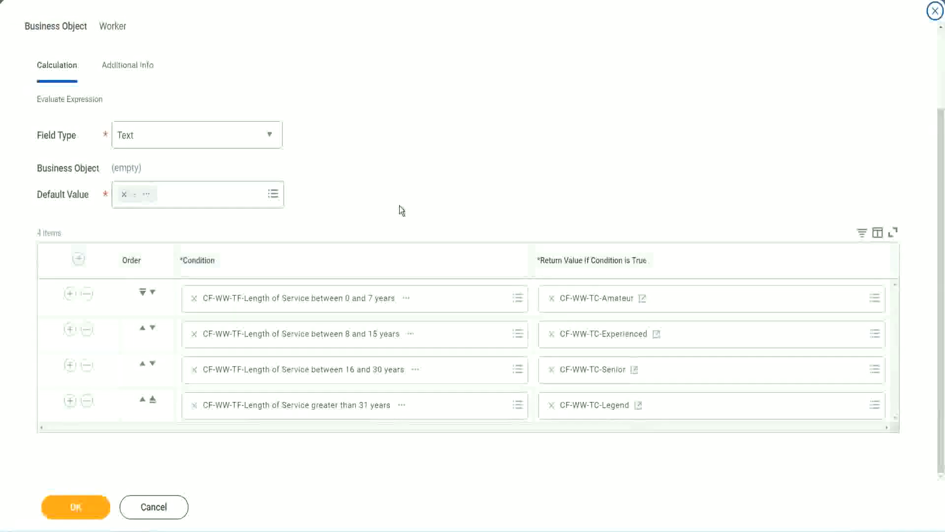
scroll(400, 198, up, 1)
scroll(400, 197, up, 1)
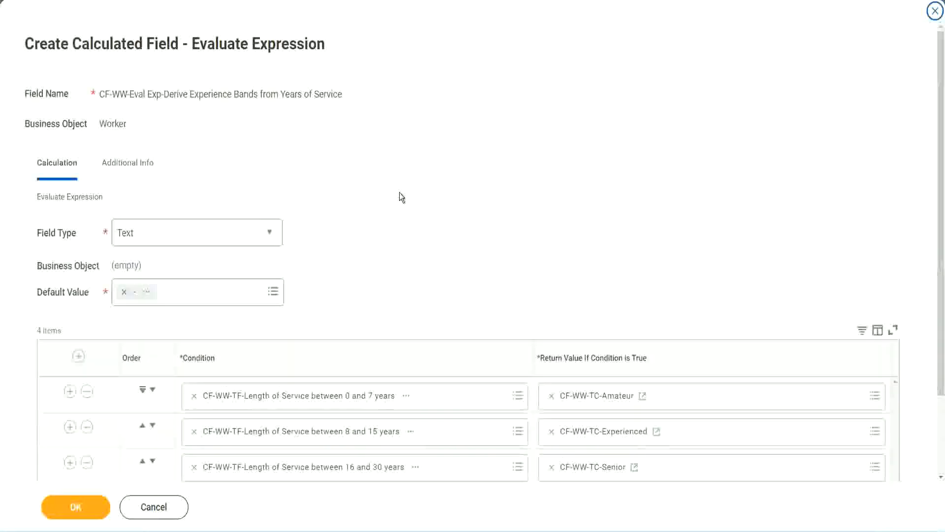
scroll(399, 197, down, 2)
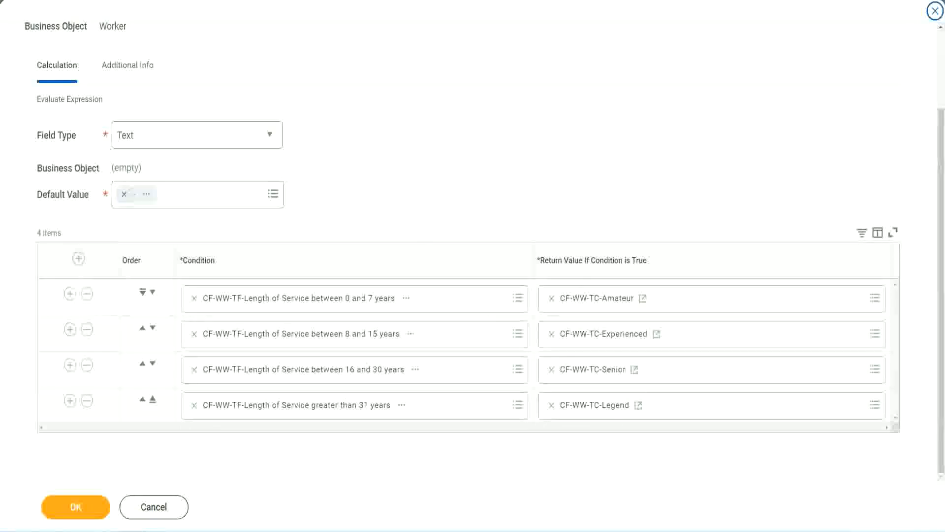
drag(606, 138, 613, 238)
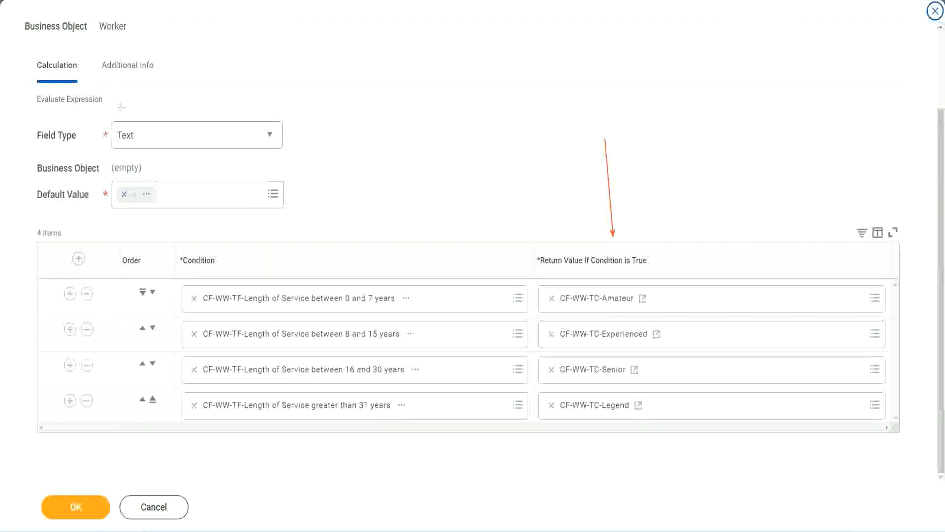
drag(117, 85, 121, 119)
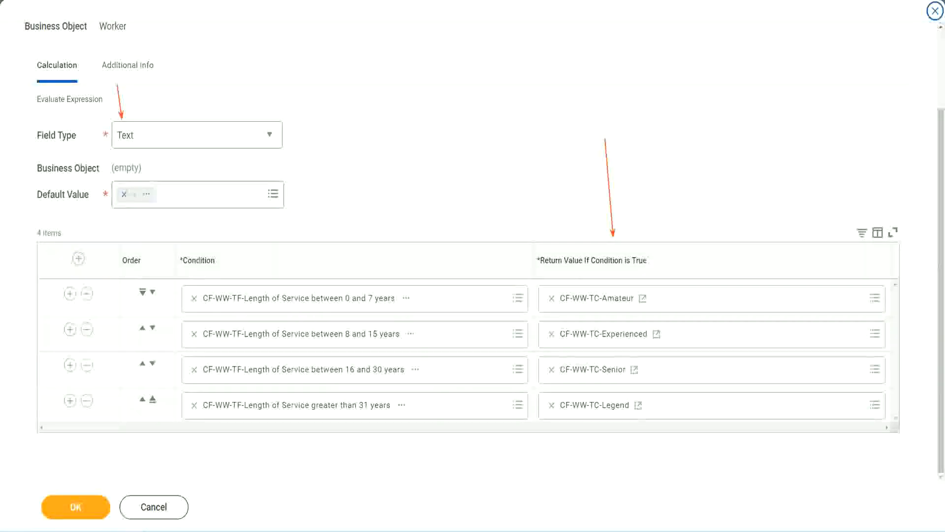
click(81, 505)
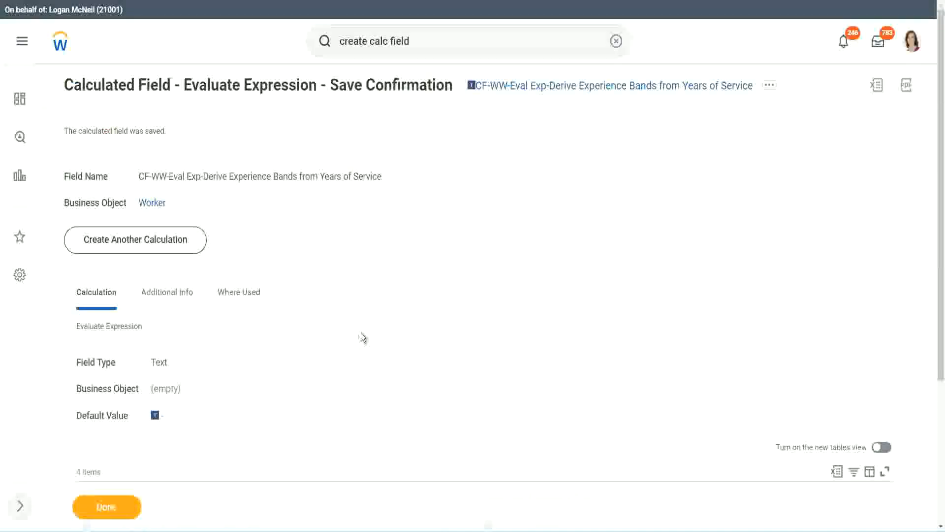
Check the saved field's conditions and return values and close the save confirmation.
scroll(361, 332, down, 4)
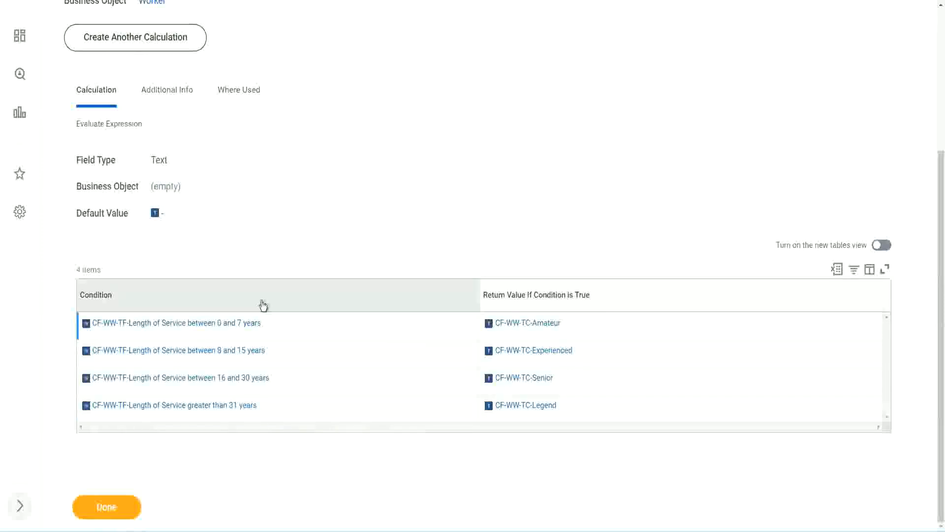
scroll(318, 199, up, 4)
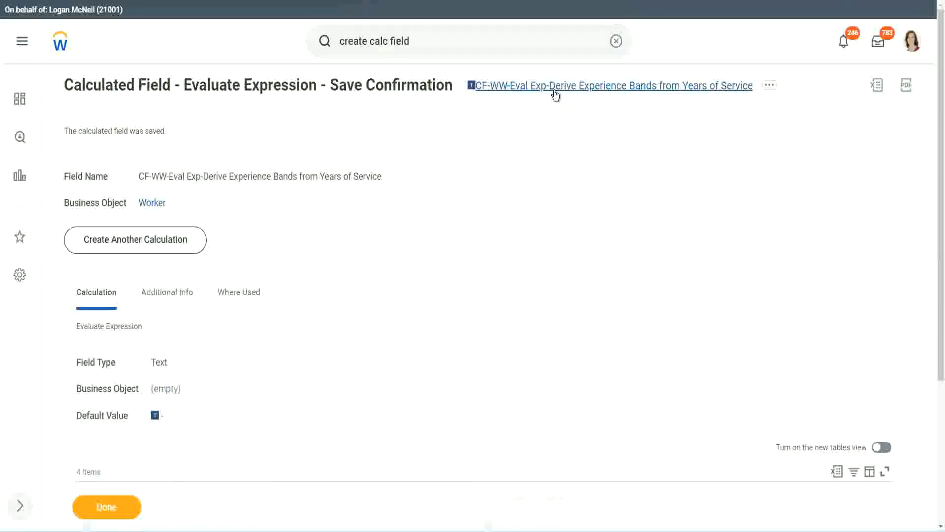
click(577, 147)
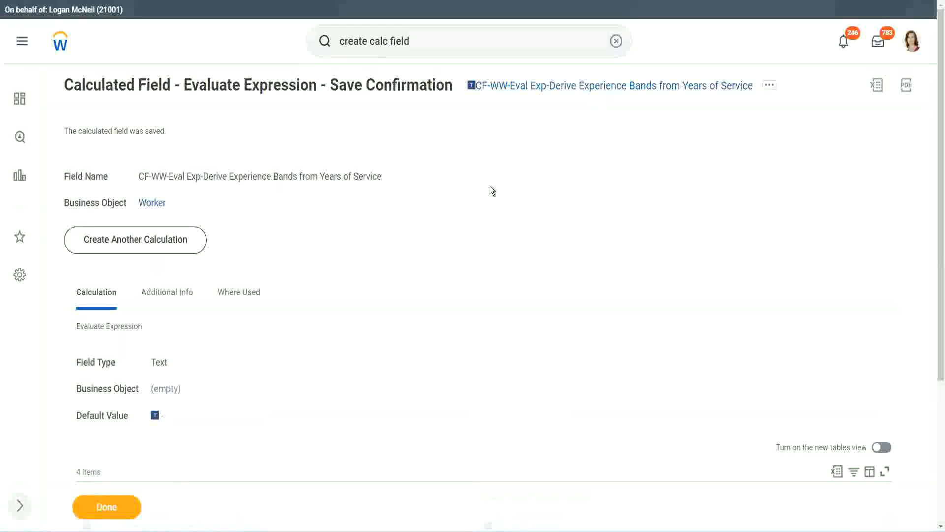
click(105, 508)
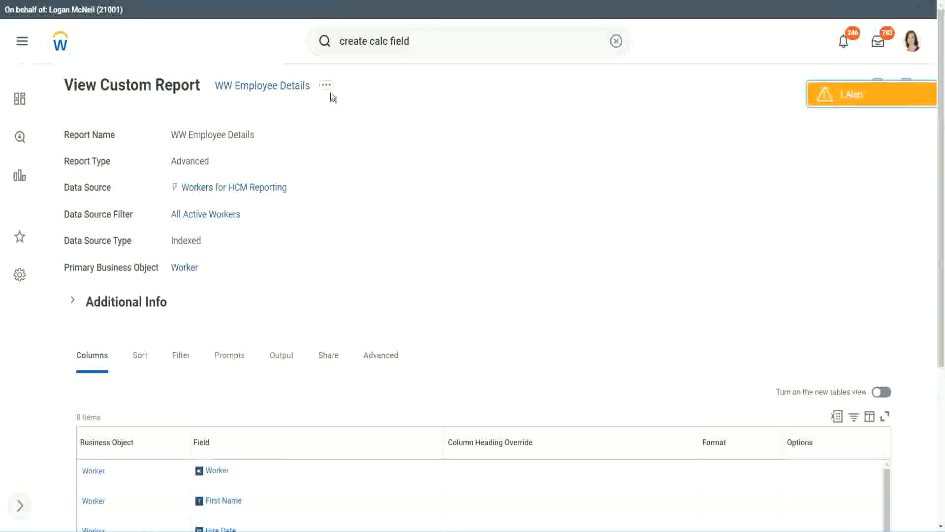
Open the WW Employee Details custom report for editing.
click(327, 87)
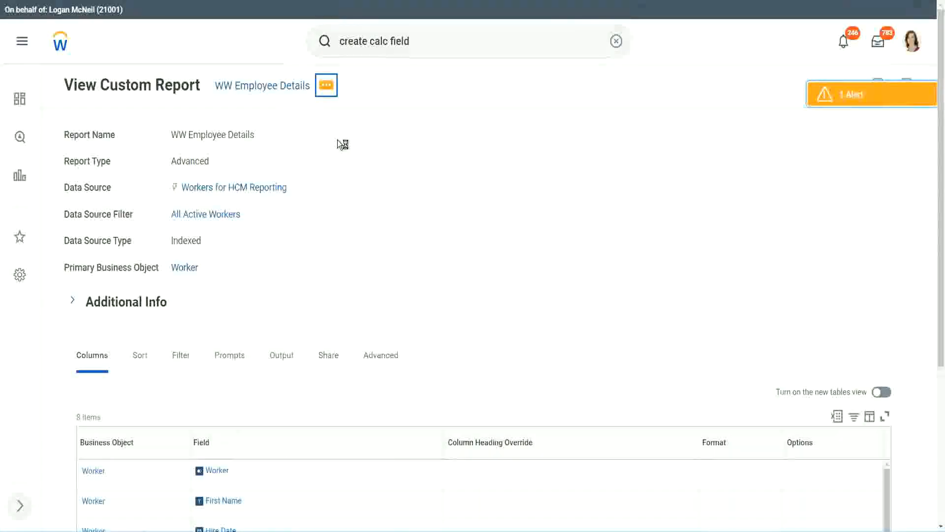
mouse_move(386, 141)
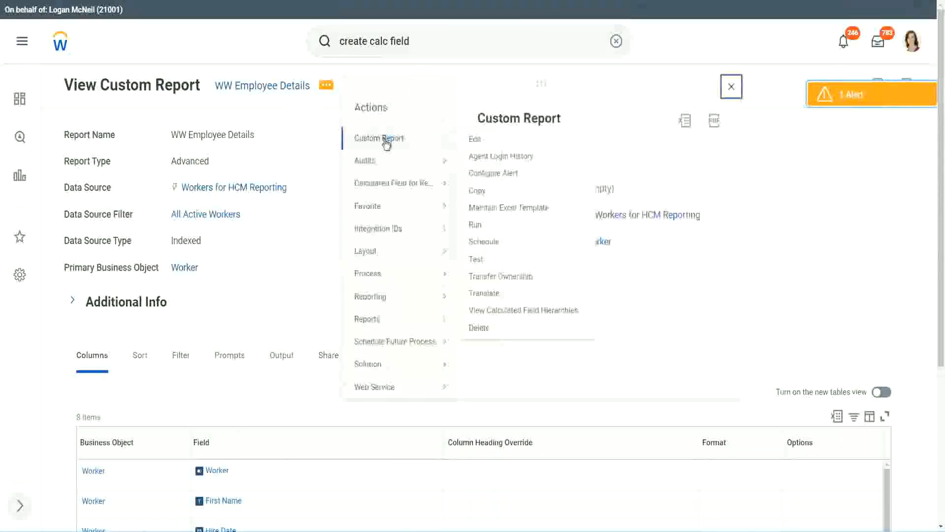
click(481, 142)
Add a Worker column at the end of the report with the field CF-WW-Eval Exp-Derive Experience Bands from Years of Service.
scroll(344, 212, down, 5)
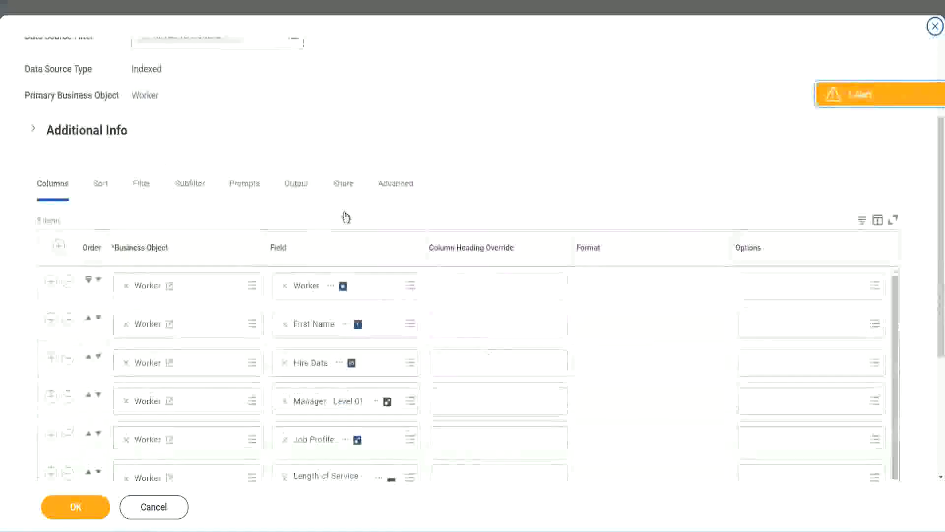
scroll(346, 217, down, 2)
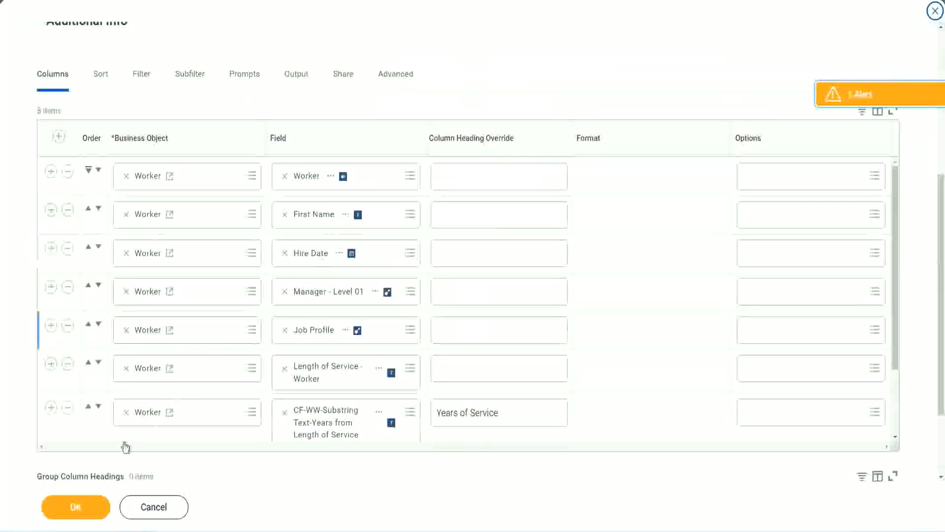
click(52, 408)
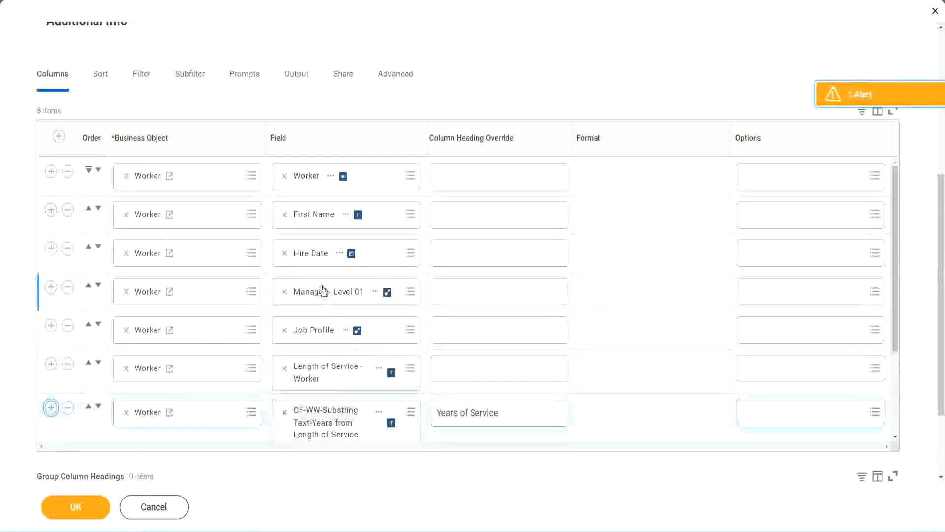
scroll(496, 323, down, 2)
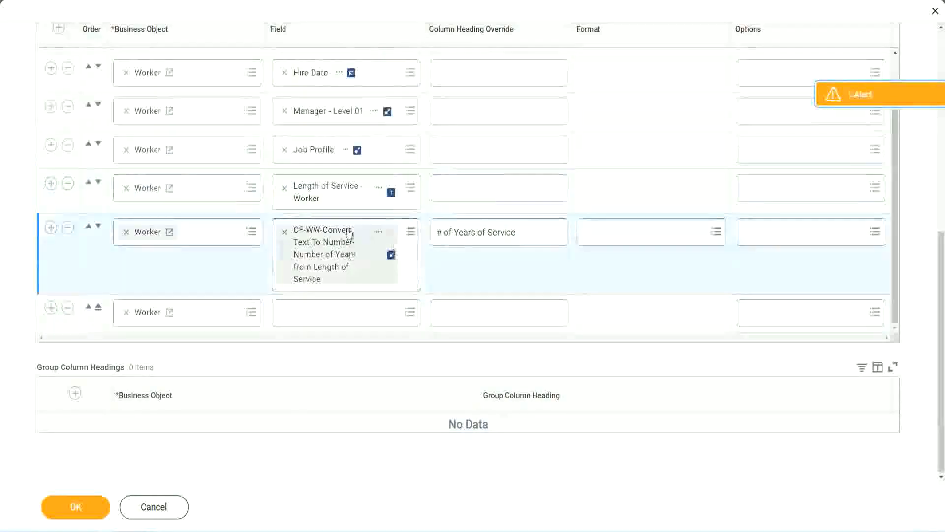
click(310, 312)
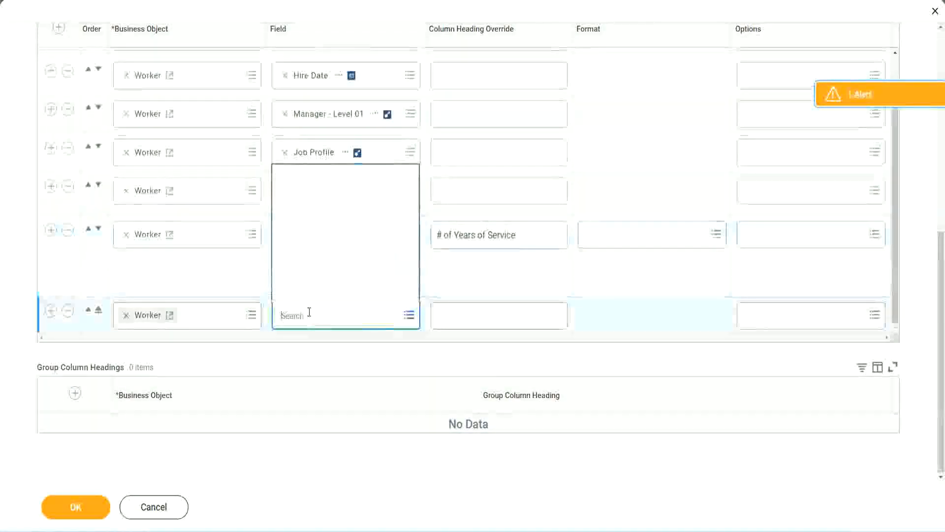
text(ience Bands from Years of Service)
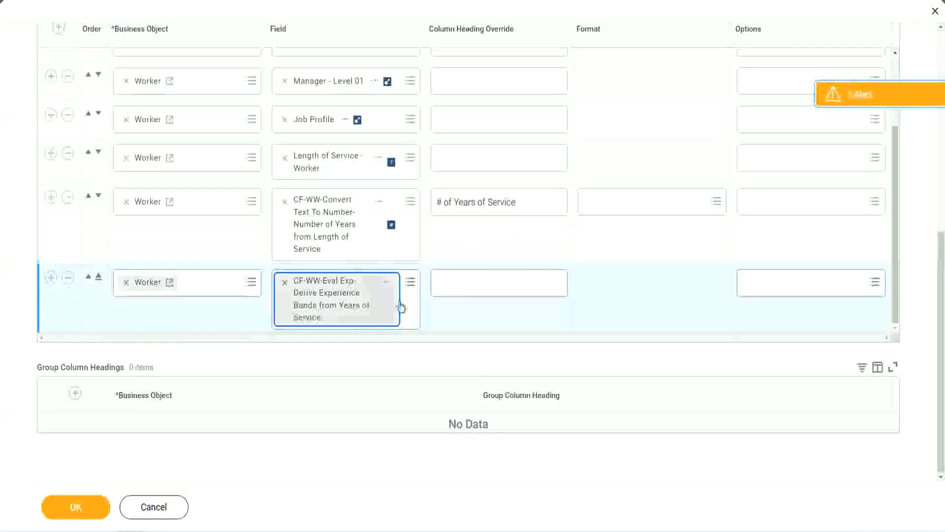
Set the new column's heading override to Experience Bands and save the report definition.
click(482, 283)
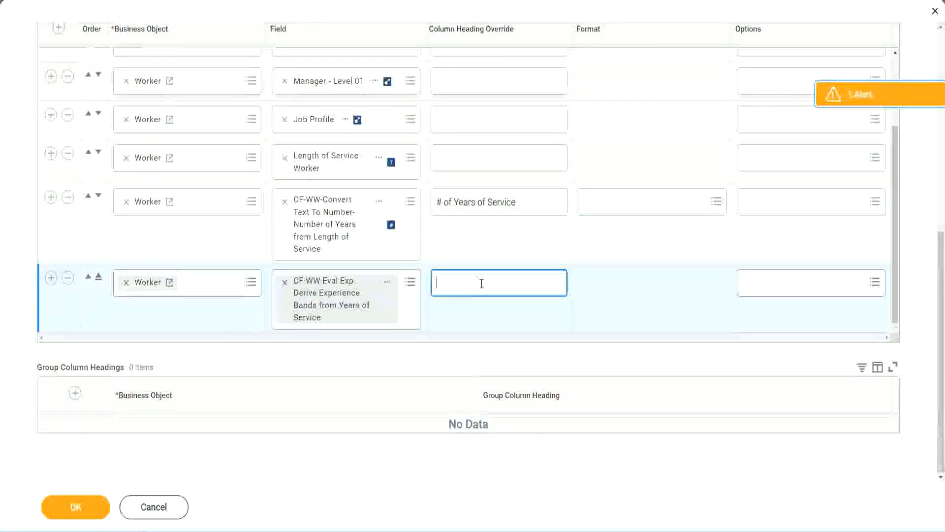
text(E)
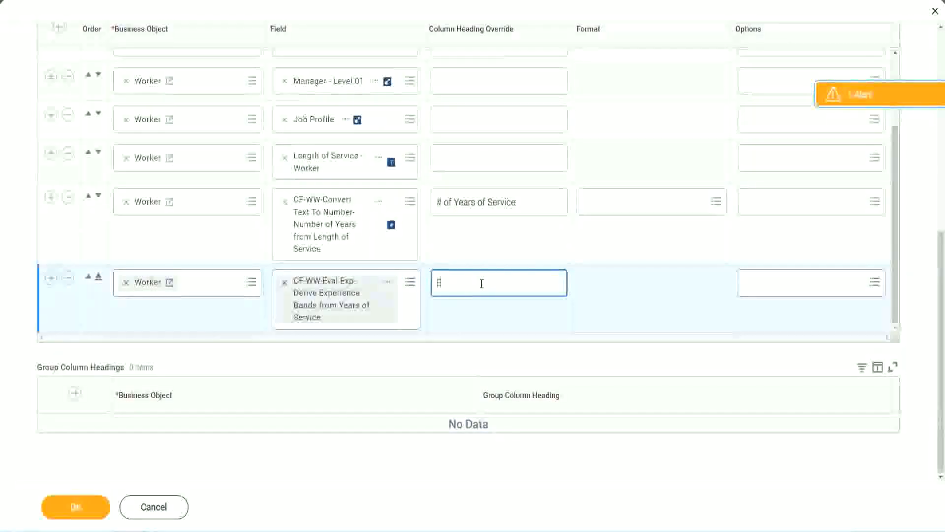
text(xperience Bands)
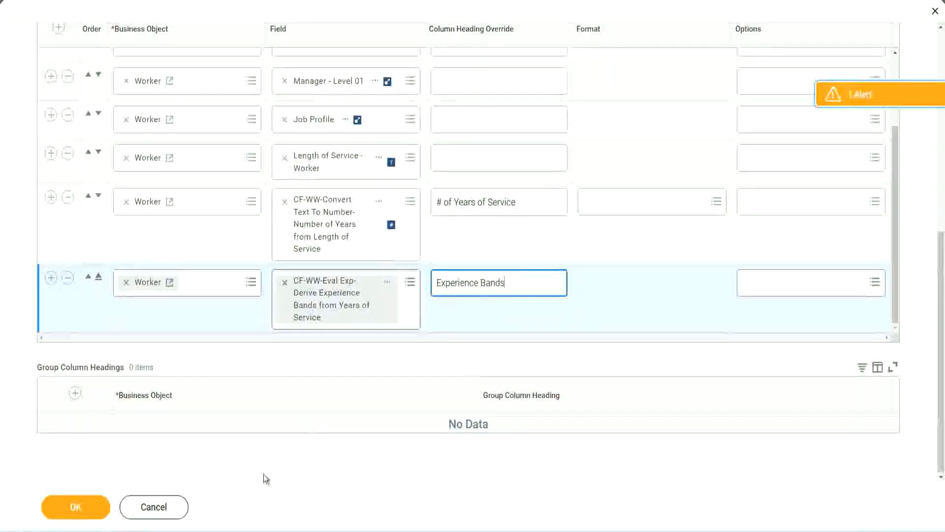
click(80, 508)
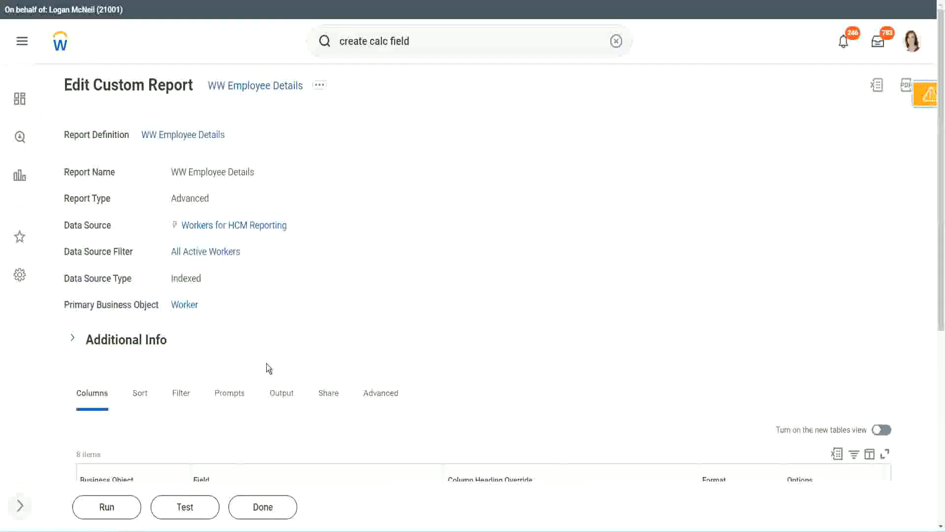
Run the WW Employee Details report with all worker type prompts left blank.
scroll(294, 333, down, 5)
click(109, 507)
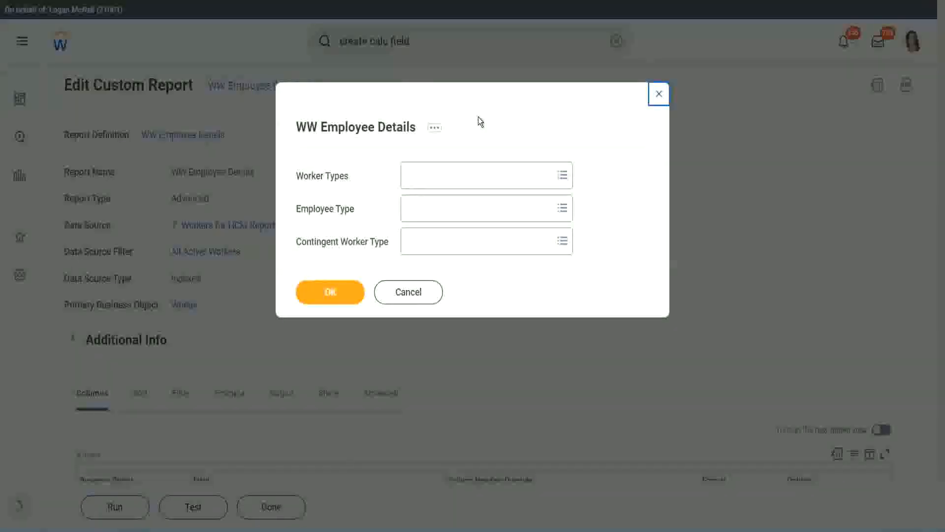
click(329, 291)
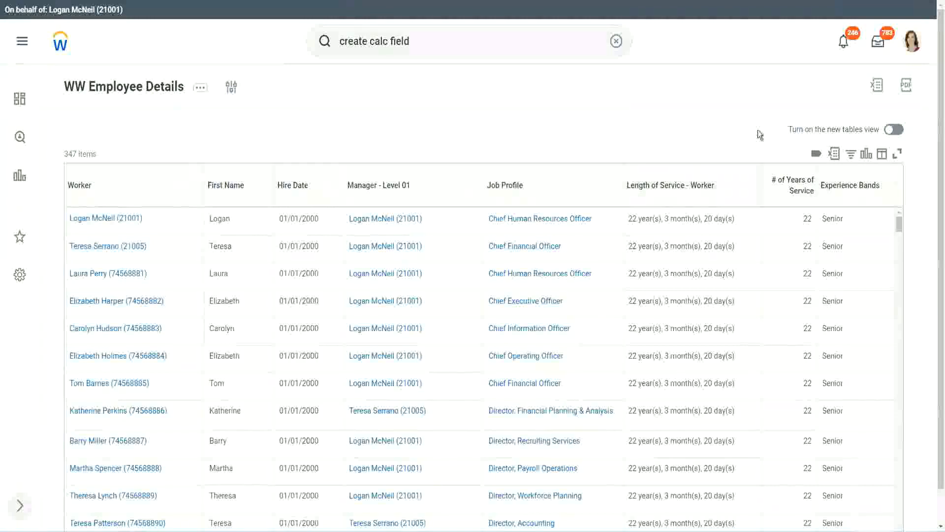
Compare the first worker's years of service and experience band with the 16 - 30 years Senior rule in the Notepad++ notes.
scroll(788, 163, down, 1)
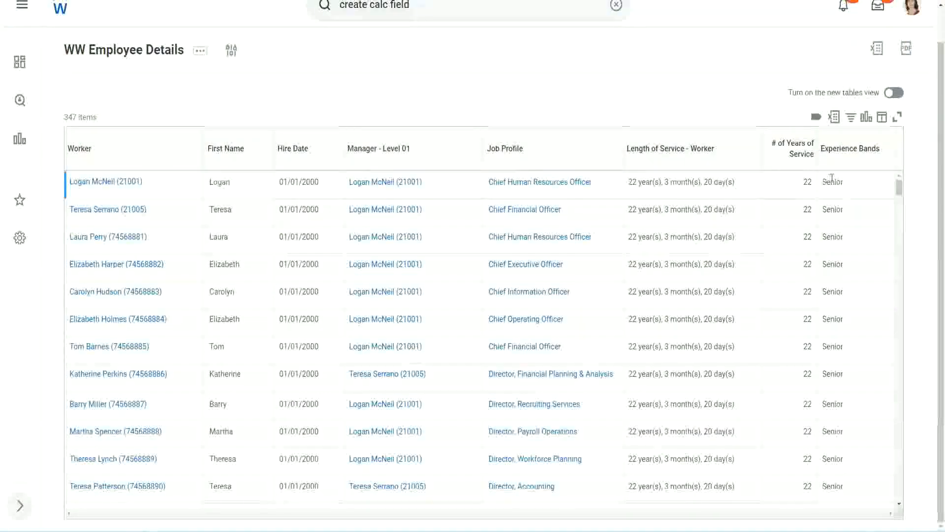
double_click(807, 183)
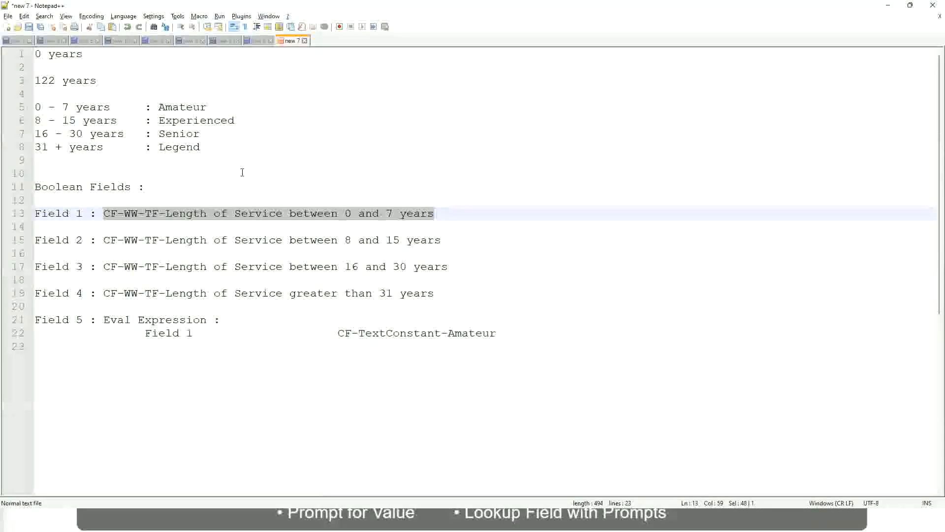
click(243, 173)
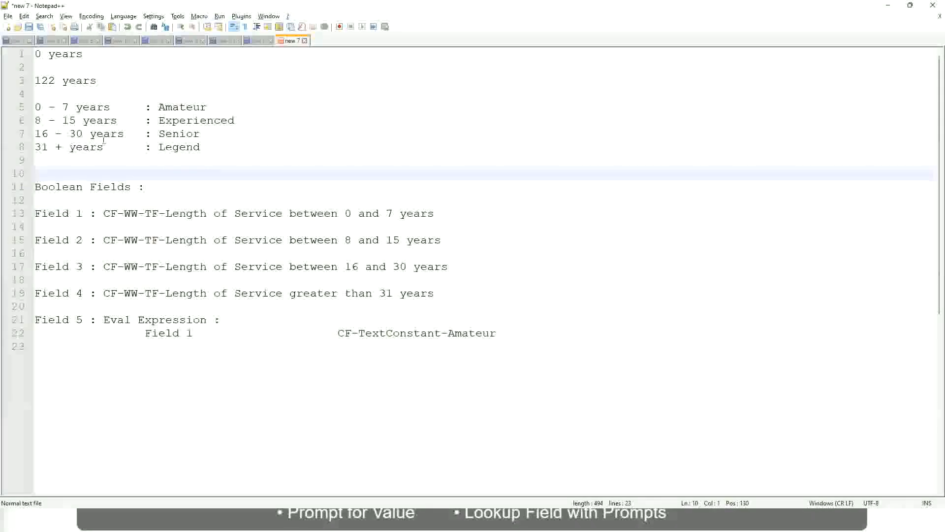
click(161, 133)
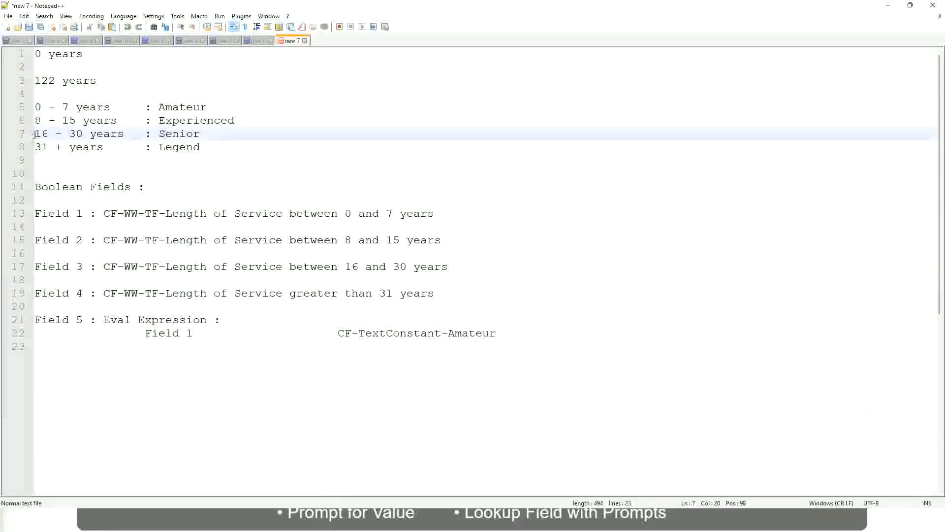
drag(34, 135, 92, 135)
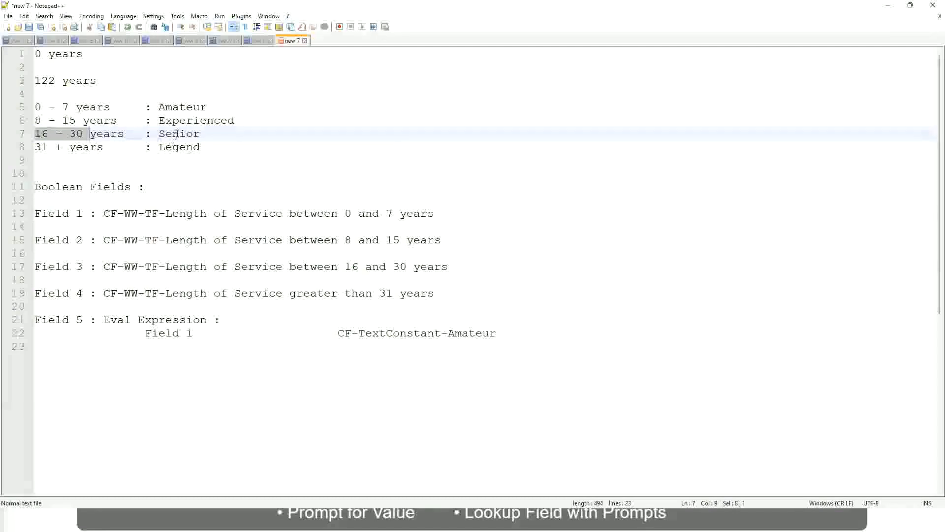
double_click(176, 134)
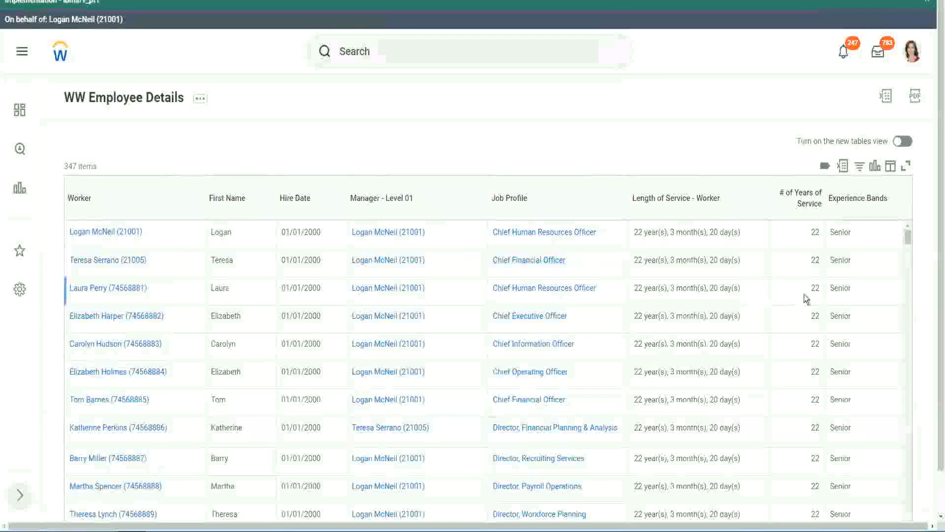
Return to the report in Workday and check the experience bands against the years of service down the worker rows.
scroll(813, 295, down, 2)
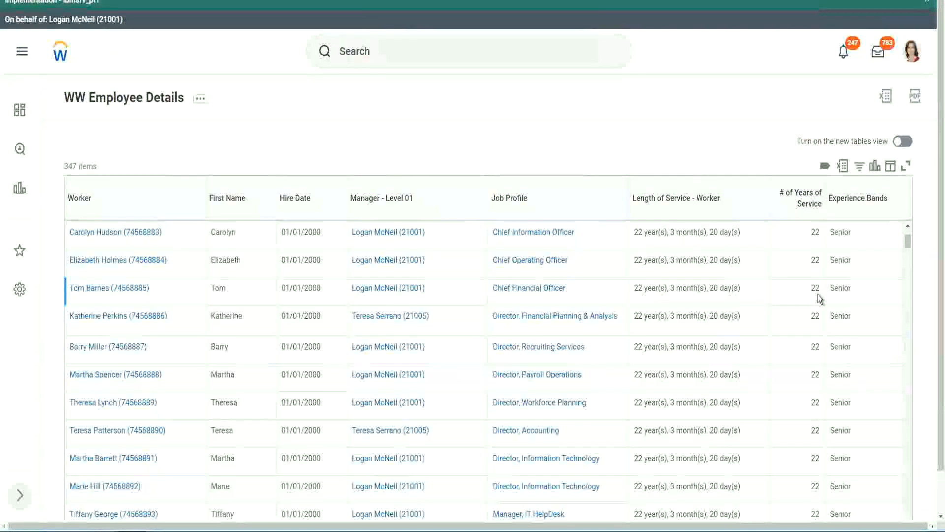
scroll(817, 301, down, 5)
scroll(825, 325, down, 5)
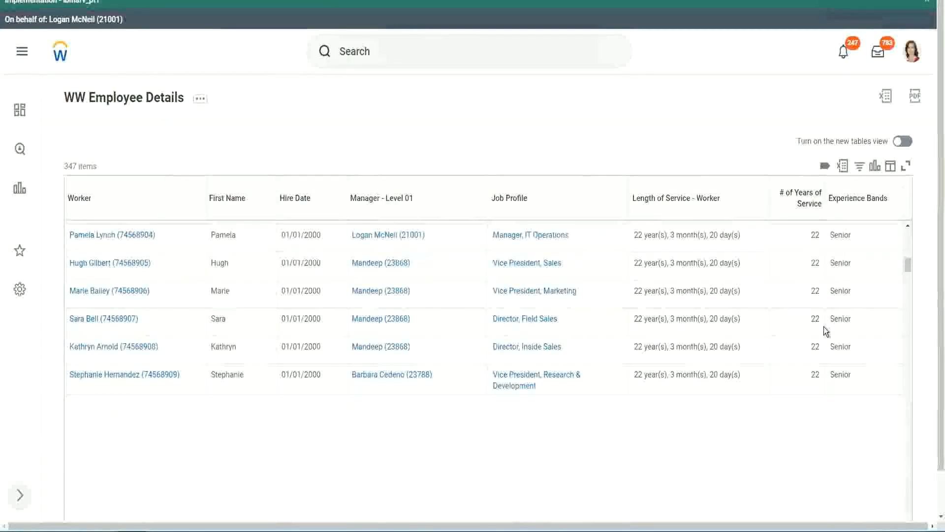
scroll(837, 339, down, 1)
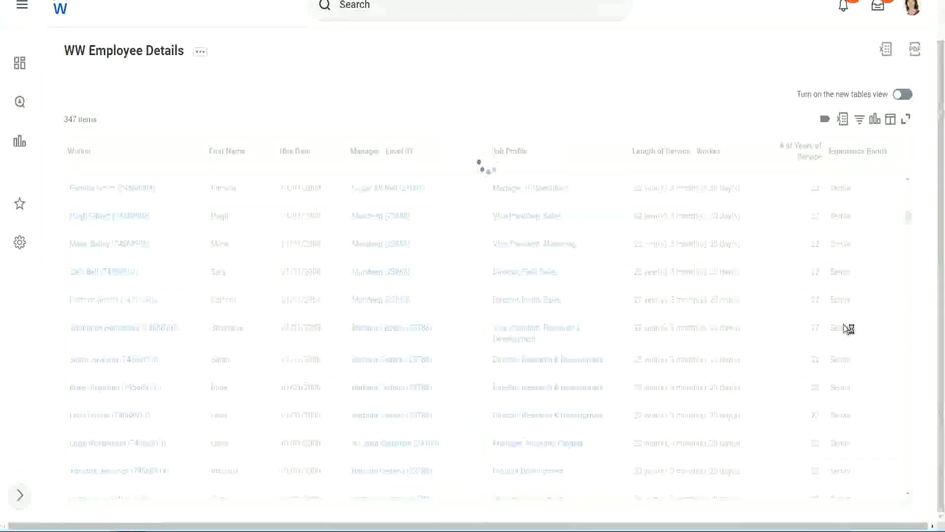
scroll(876, 278, down, 5)
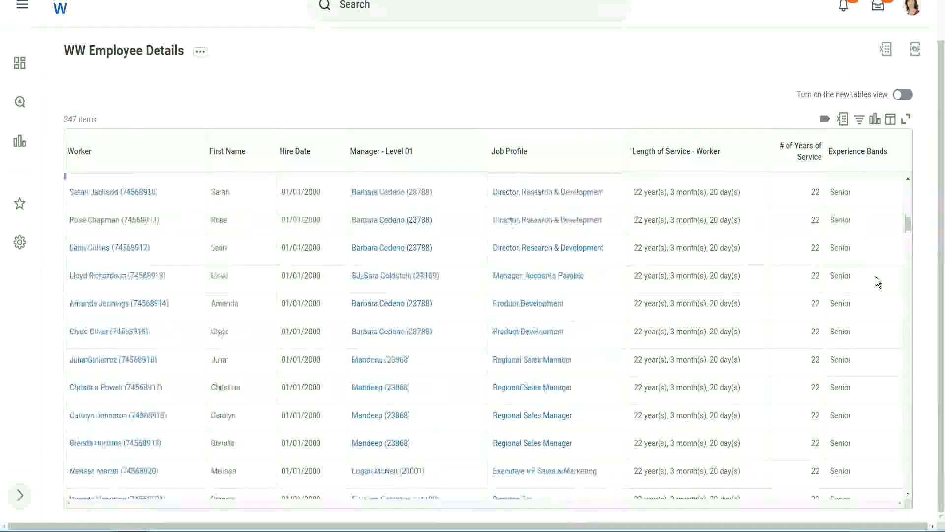
scroll(876, 281, down, 3)
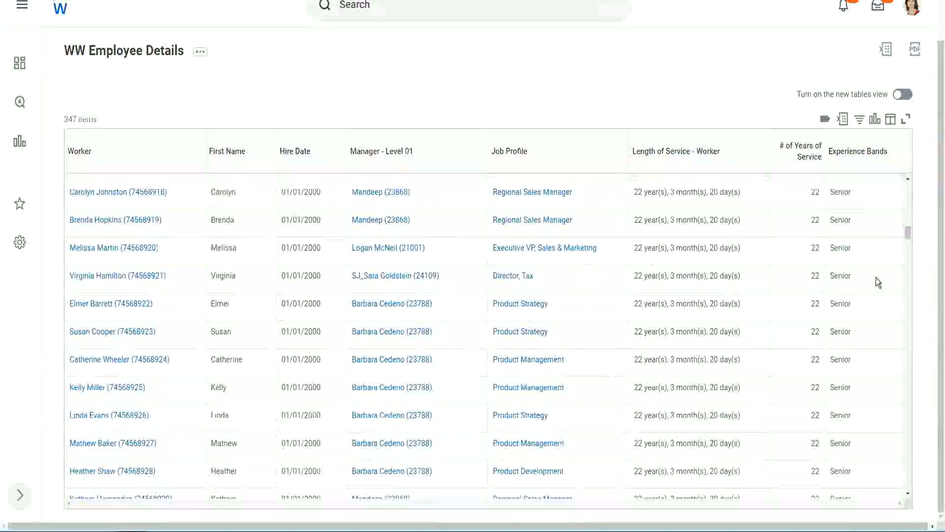
scroll(876, 278, down, 10)
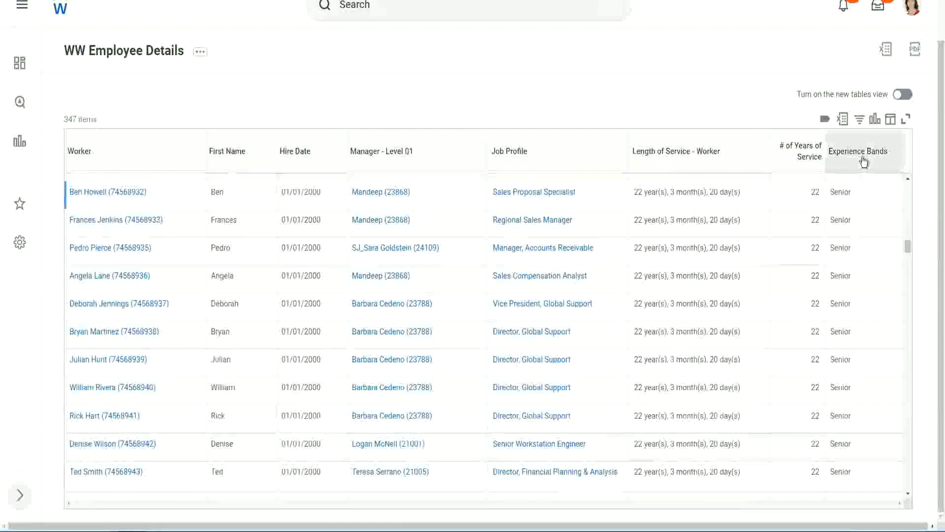
Filter the Experience Bands column for values containing Amateur.
click(864, 162)
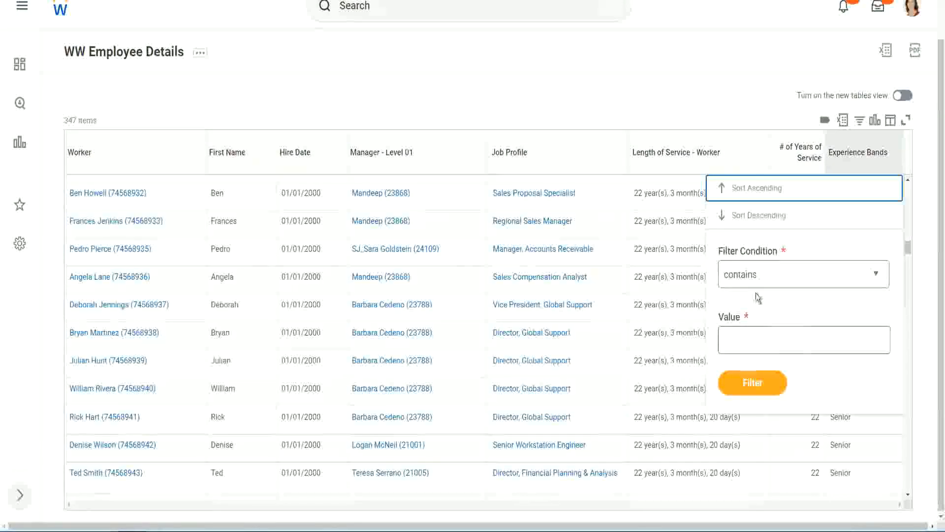
click(749, 333)
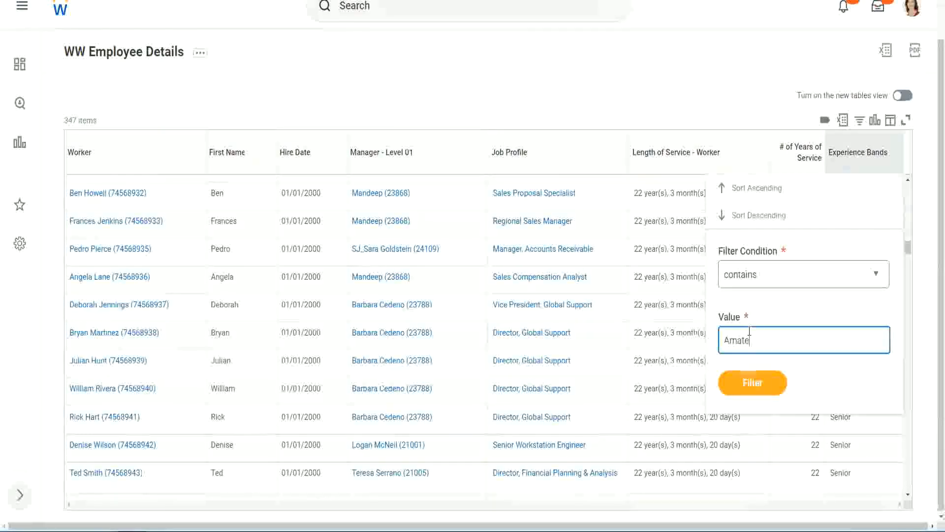
text(Amateur)
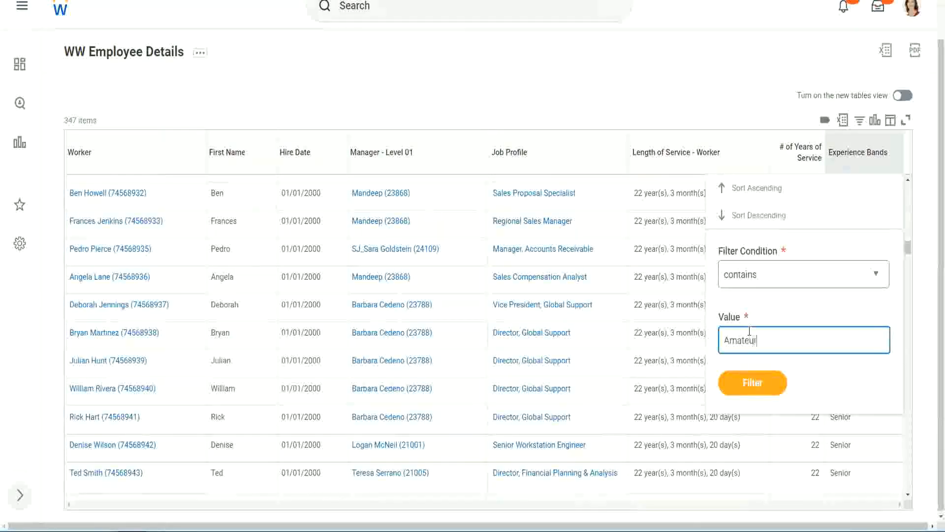
click(746, 389)
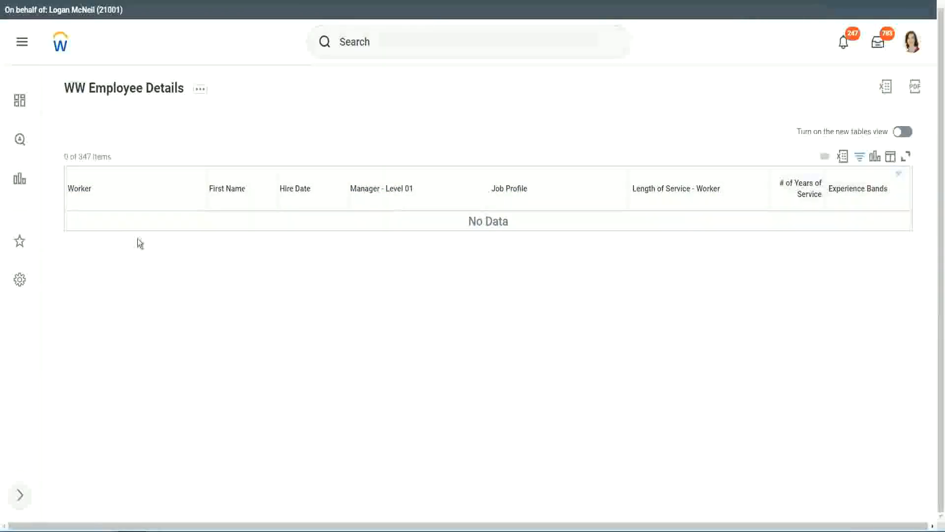
Change the Experience Bands filter value to Legend and browse the matching workers' years of service.
click(854, 188)
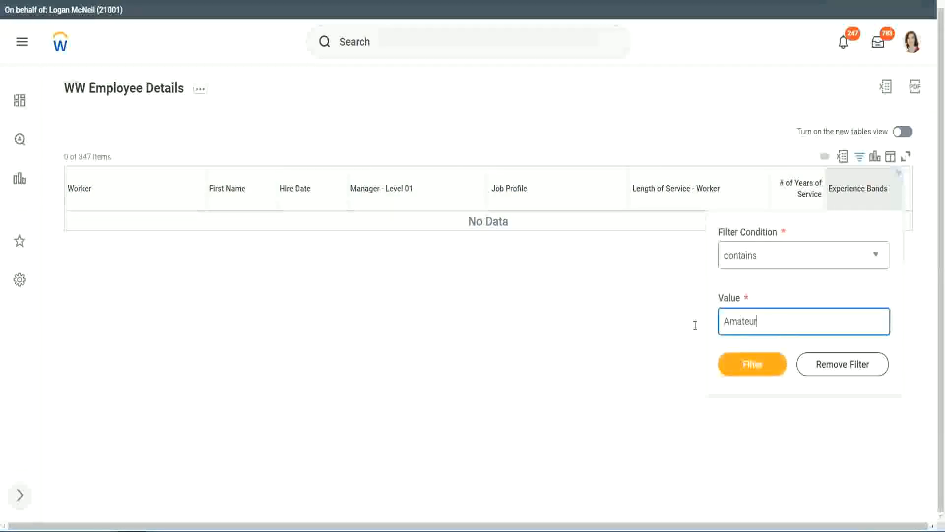
drag(695, 325, 675, 323)
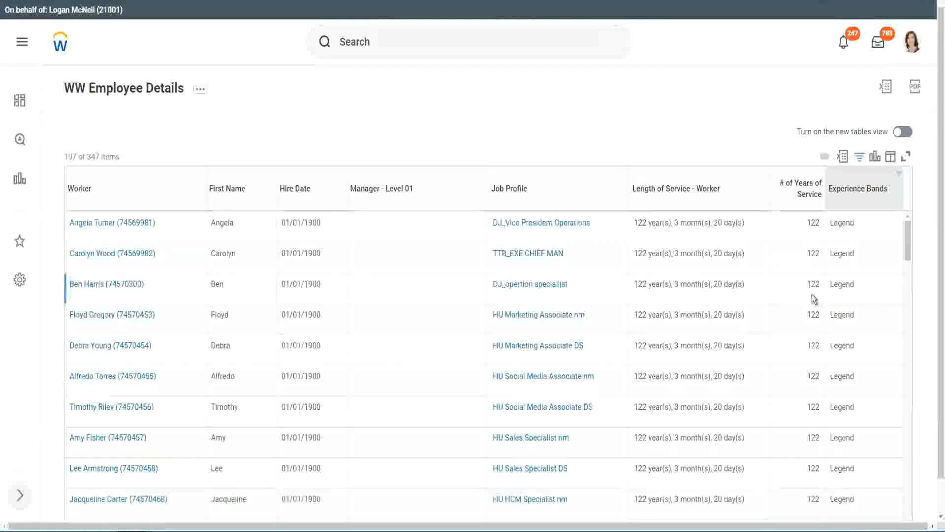
scroll(812, 295, down, 20)
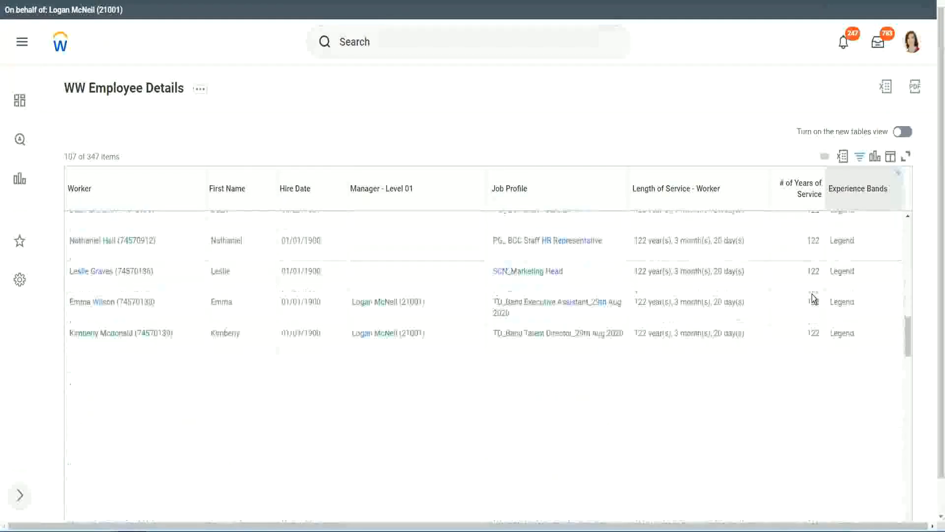
scroll(812, 294, down, 2)
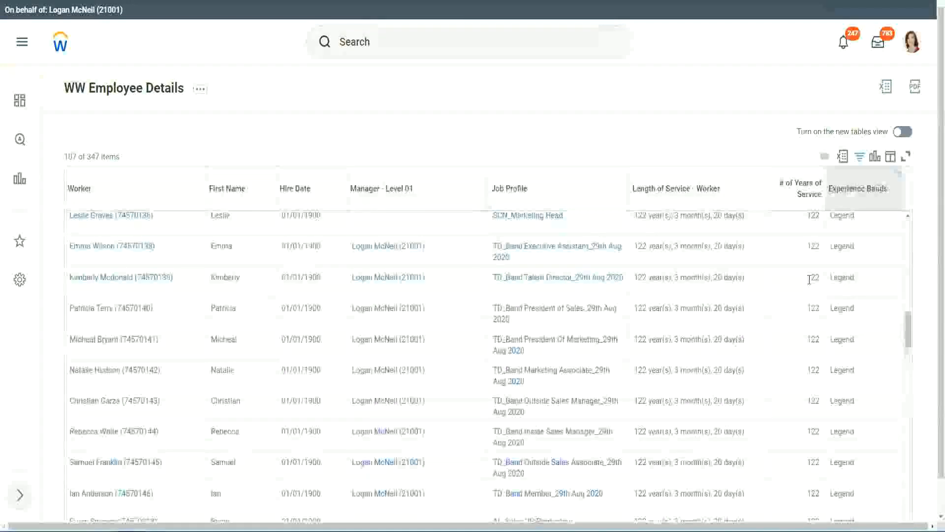
scroll(810, 280, down, 20)
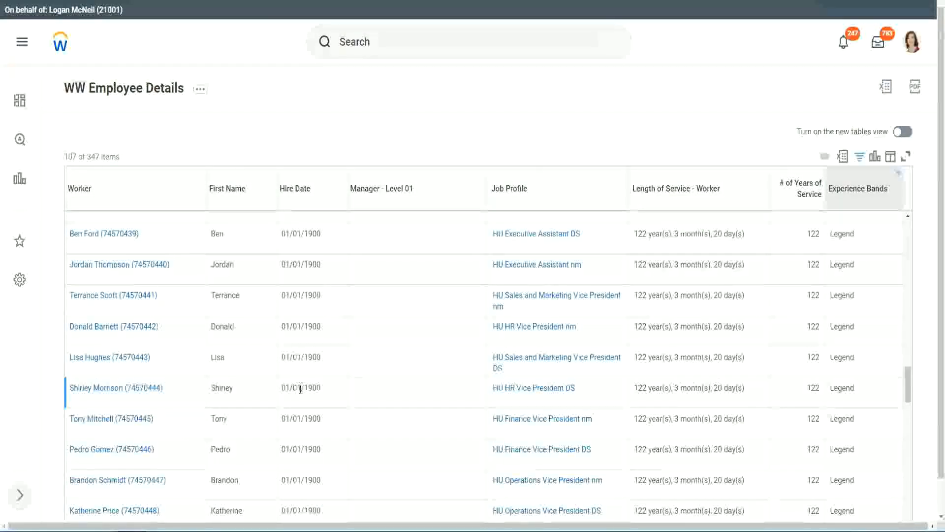
Check the hire dates and years of service of the Legend workers through to the last row of the filtered list.
double_click(308, 388)
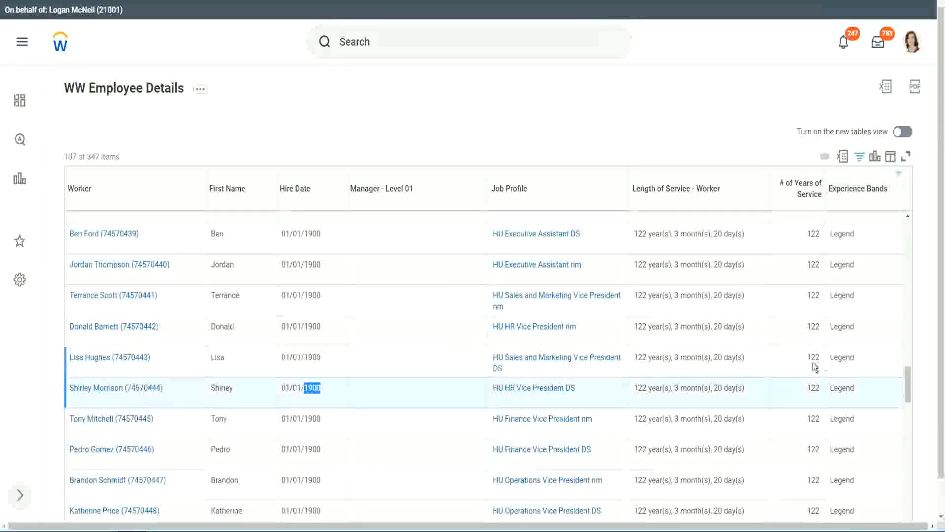
scroll(807, 367, down, 2)
scroll(804, 371, down, 3)
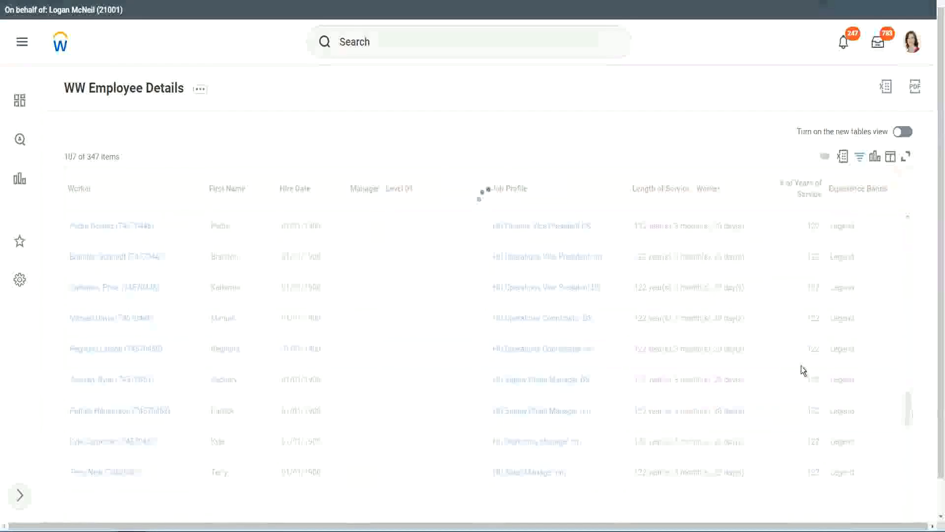
scroll(801, 365, down, 10)
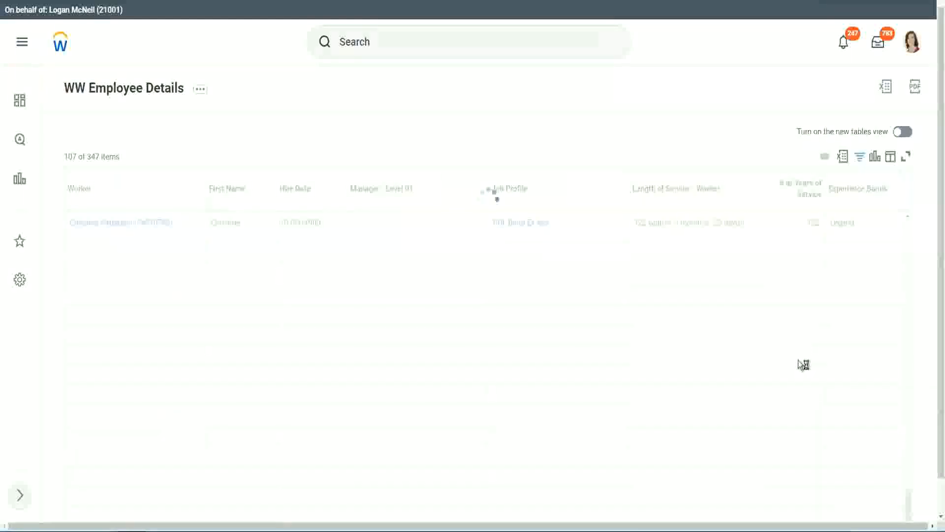
scroll(788, 324, down, 5)
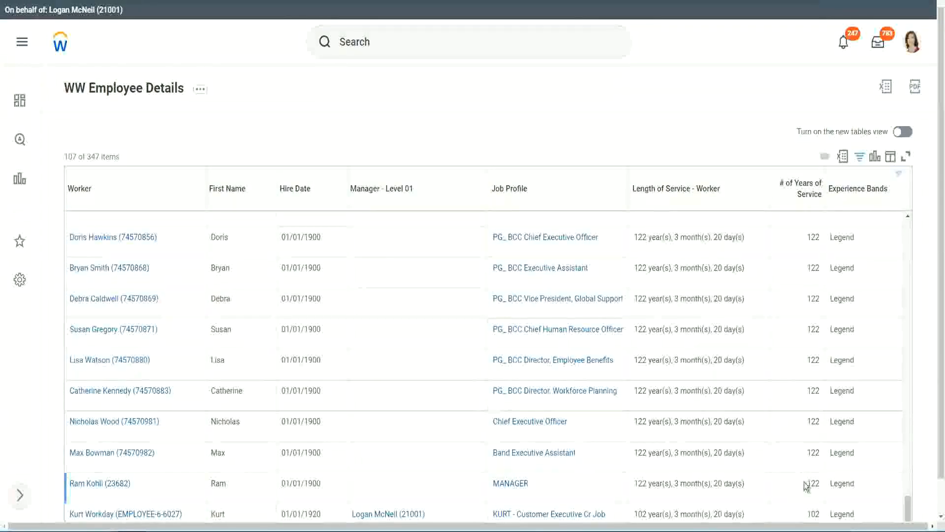
double_click(813, 514)
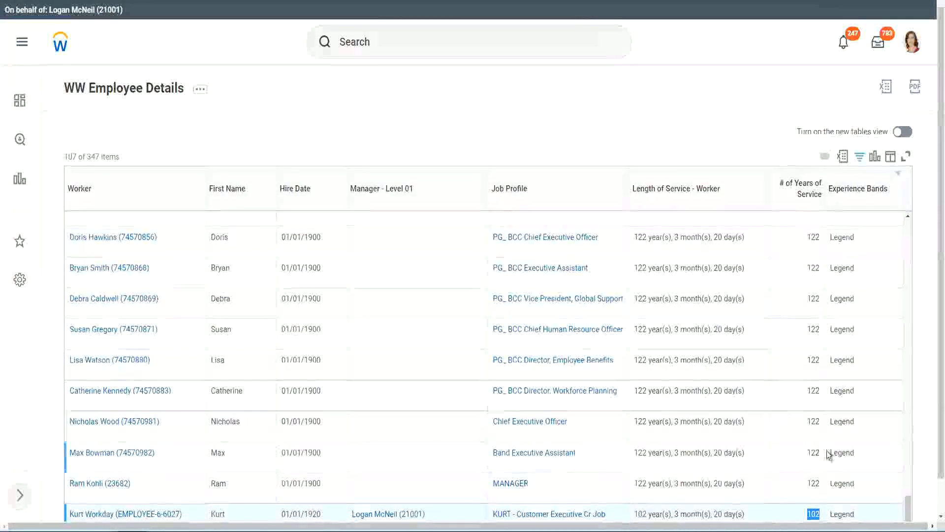
drag(814, 421, 821, 422)
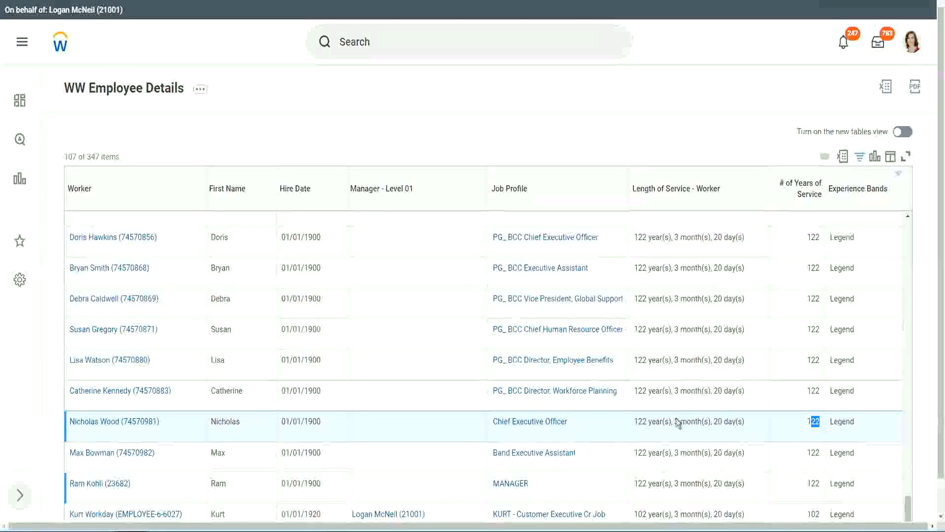
click(794, 392)
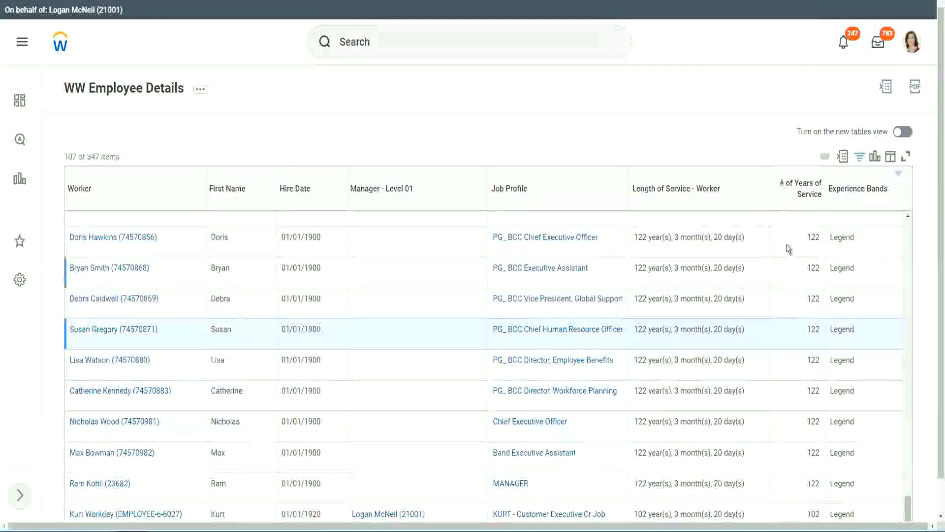
Change the Experience Bands column filter value to Experienced and apply it.
click(864, 195)
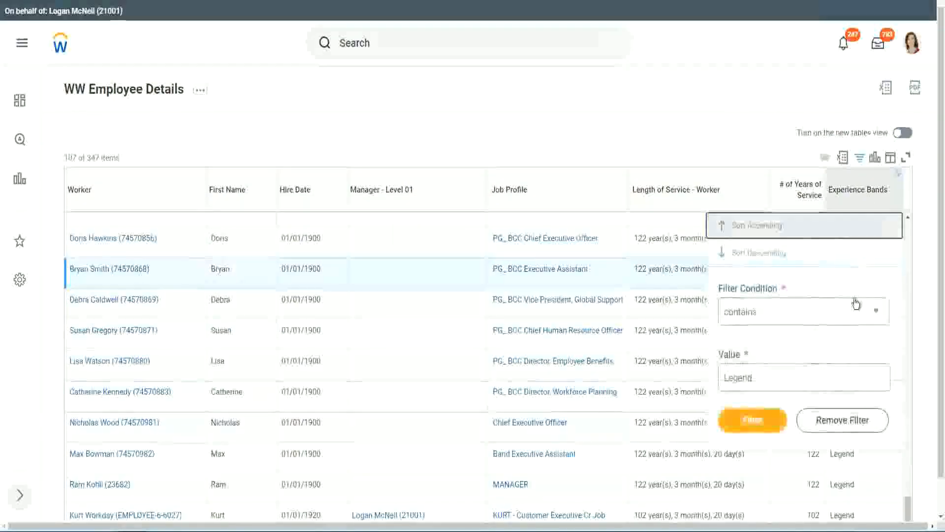
click(774, 377)
drag(774, 377, 650, 381)
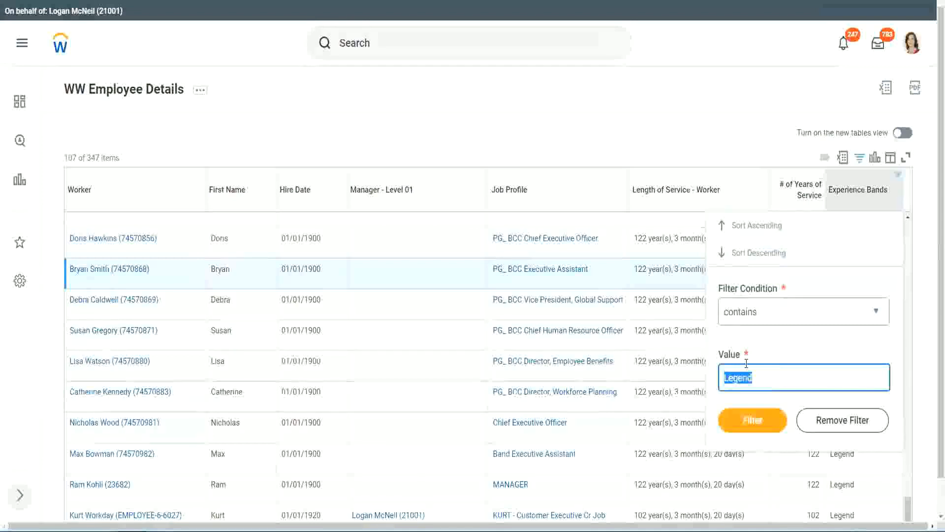
text(Ex)
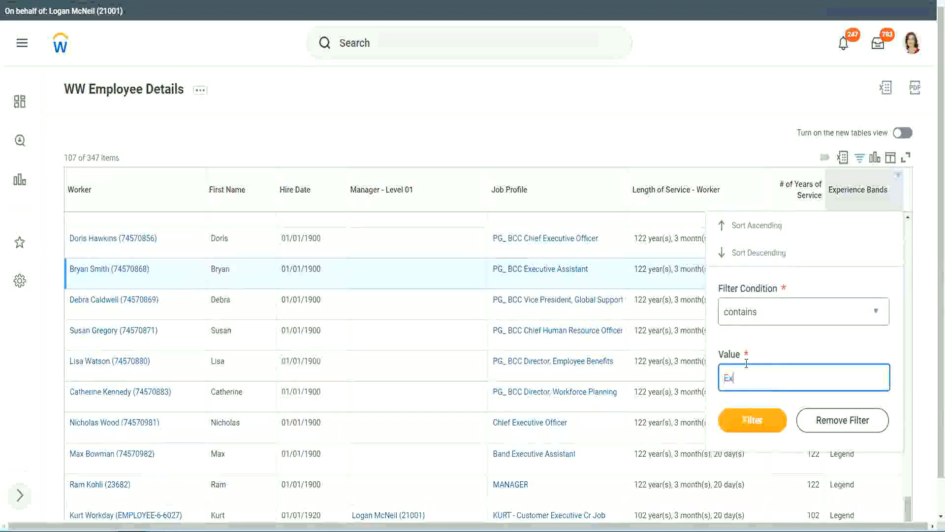
text(per)
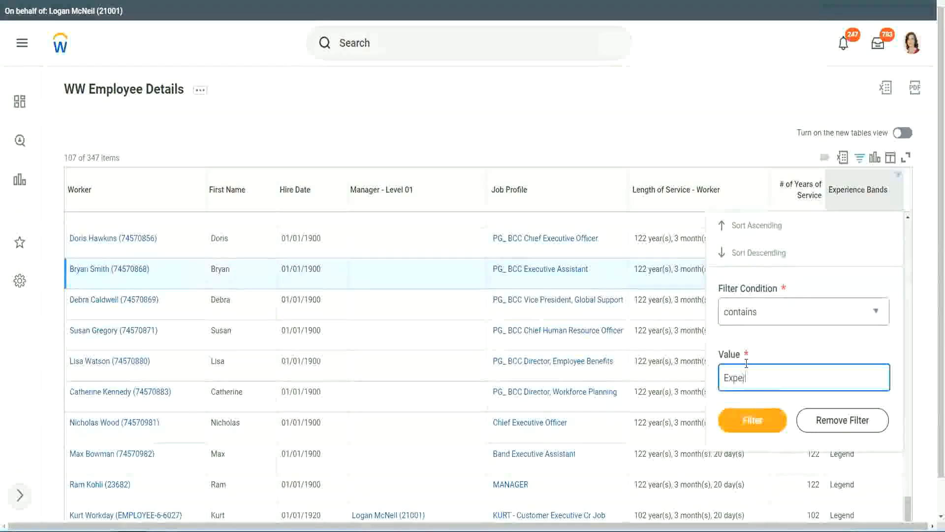
text(ienced)
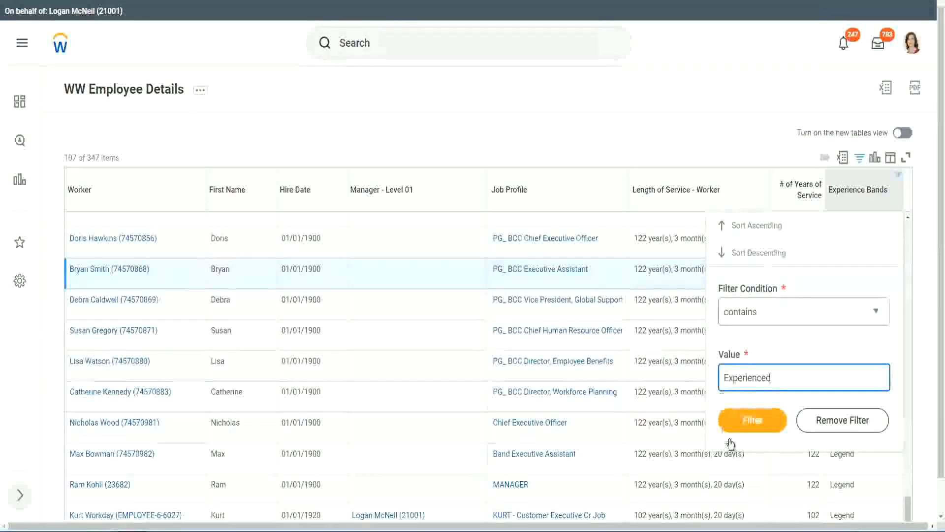
click(757, 419)
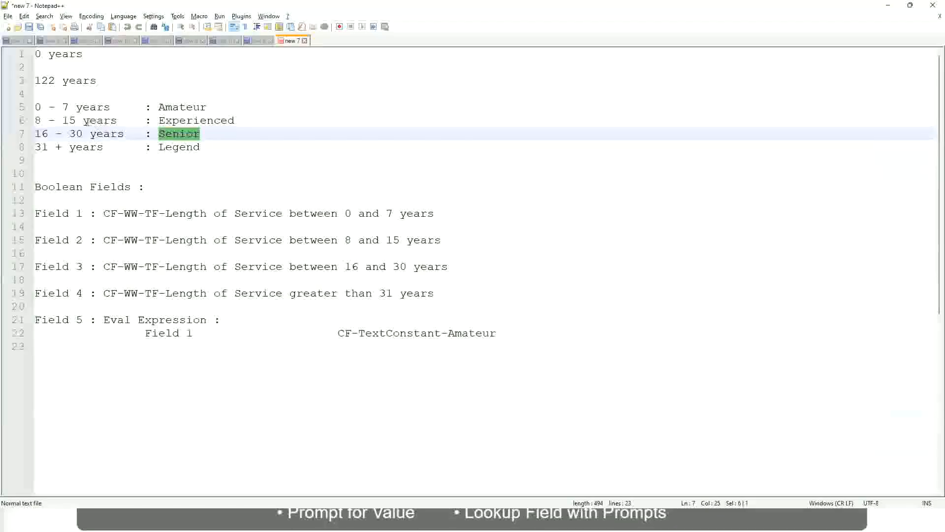
Review the 8 - 15 years band definition in Notepad++, and compare it with the Experienced workers' years of service in the Workday report.
click(86, 122)
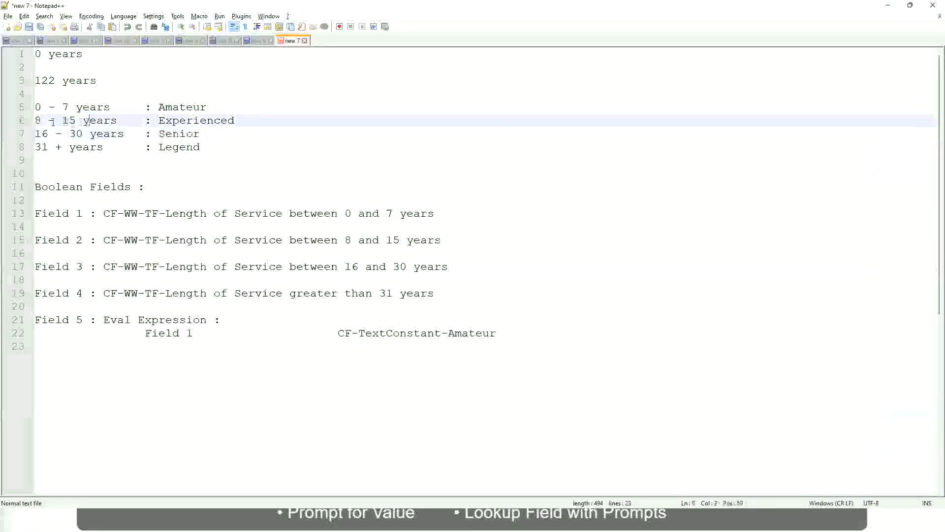
click(109, 121)
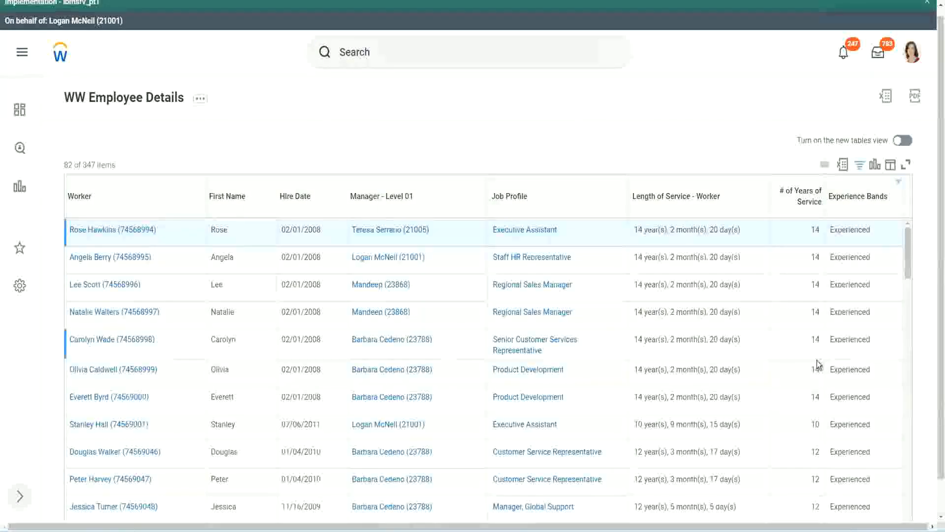
scroll(818, 362, down, 3)
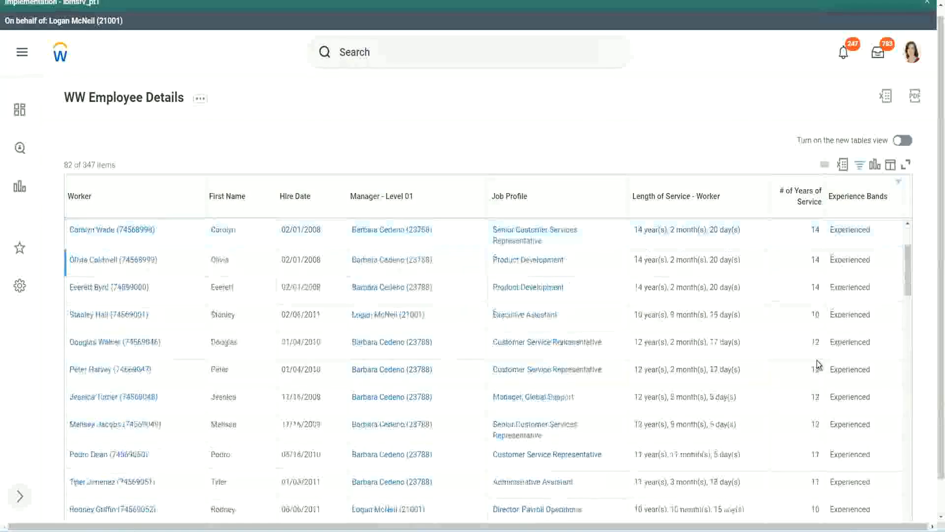
scroll(816, 363, down, 3)
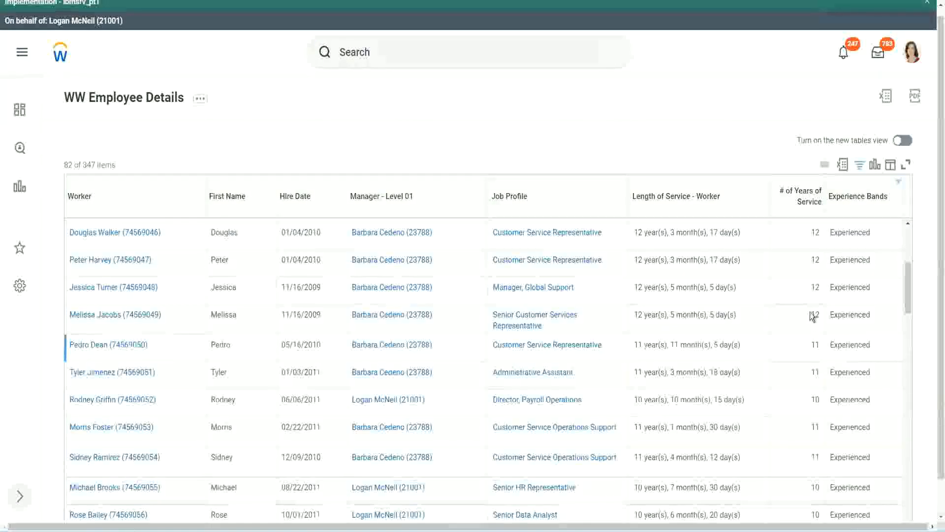
double_click(840, 260)
scroll(815, 344, down, 3)
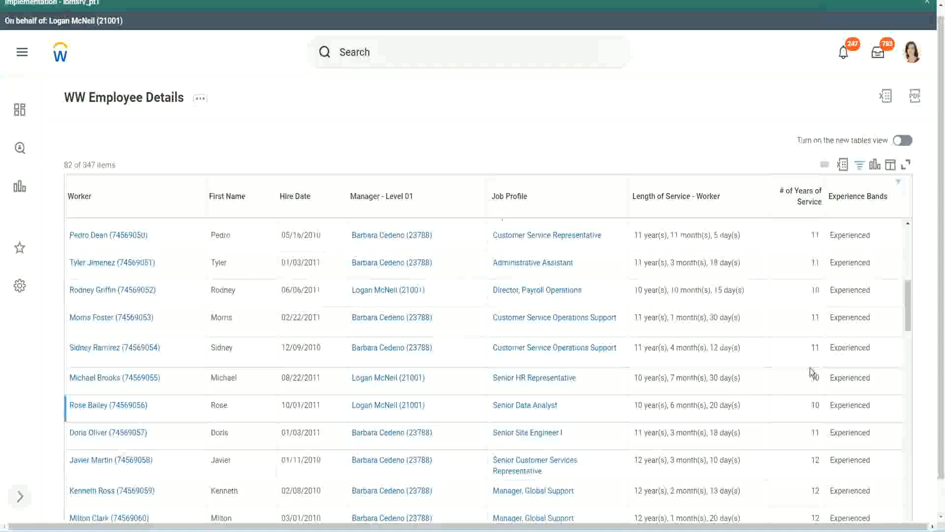
click(814, 346)
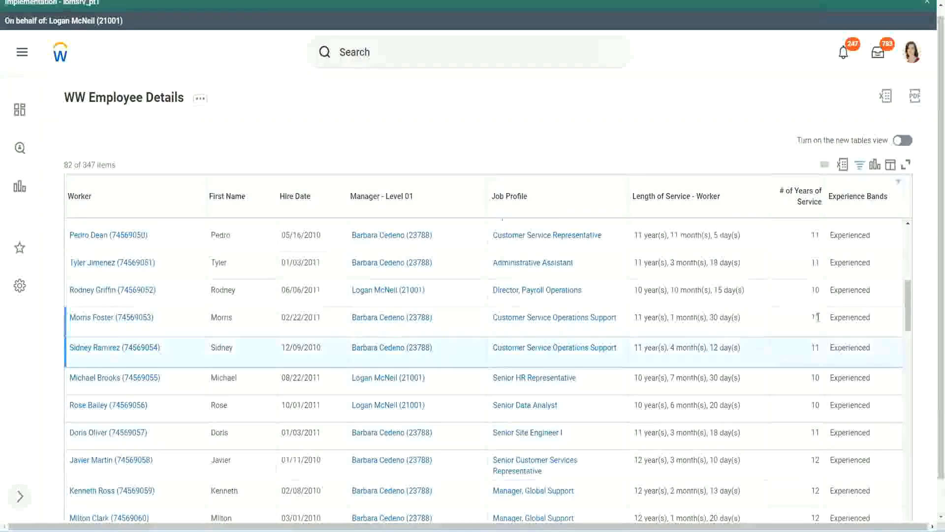
click(844, 334)
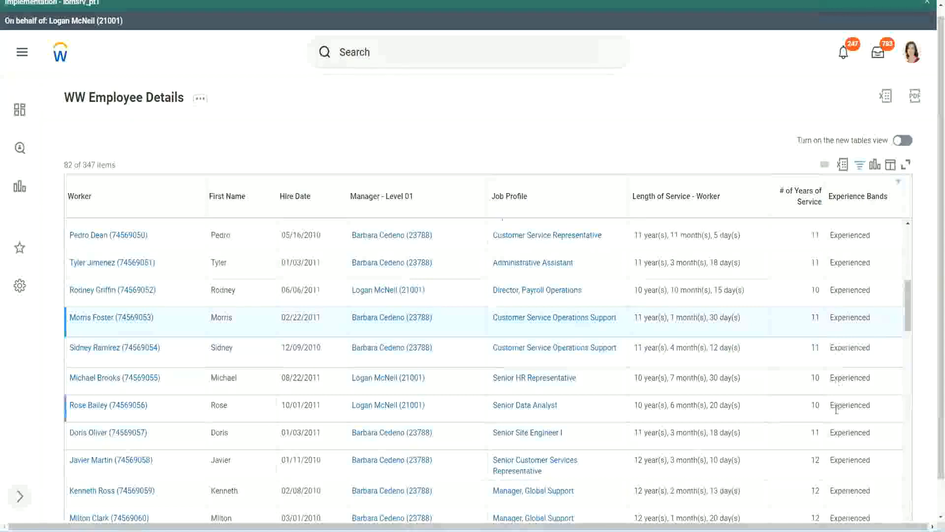
scroll(836, 409, down, 10)
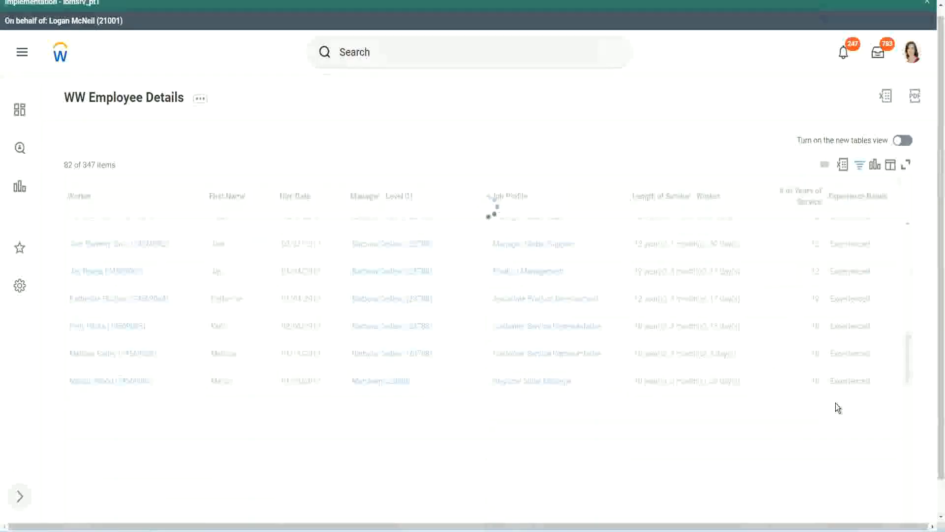